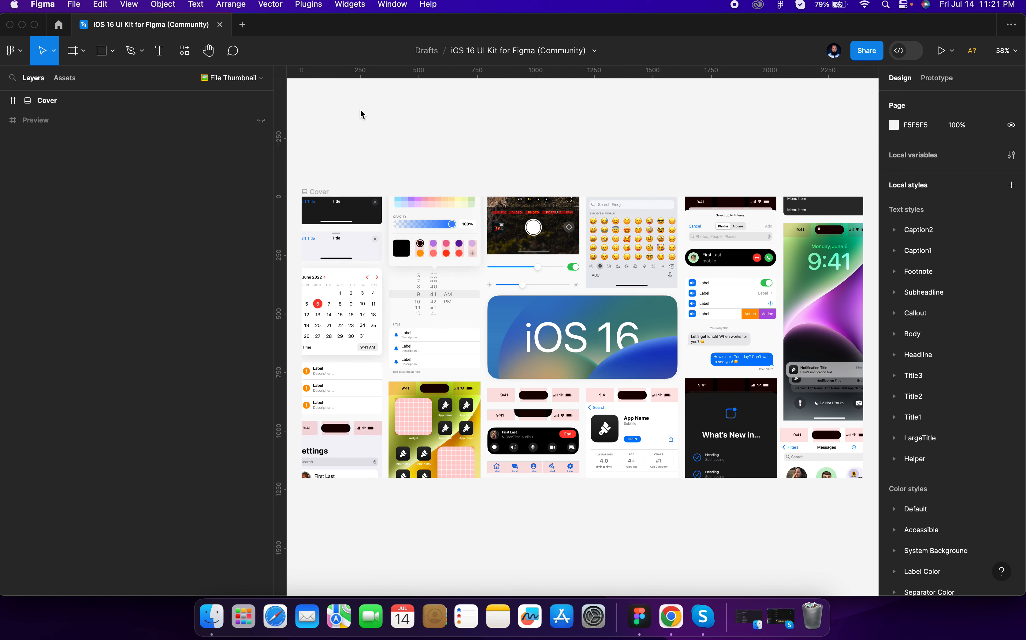
# Create a new design file and add a 390×844 iPhone 13 / 13 Pro frame to the canvas
pyautogui.click(247, 31)
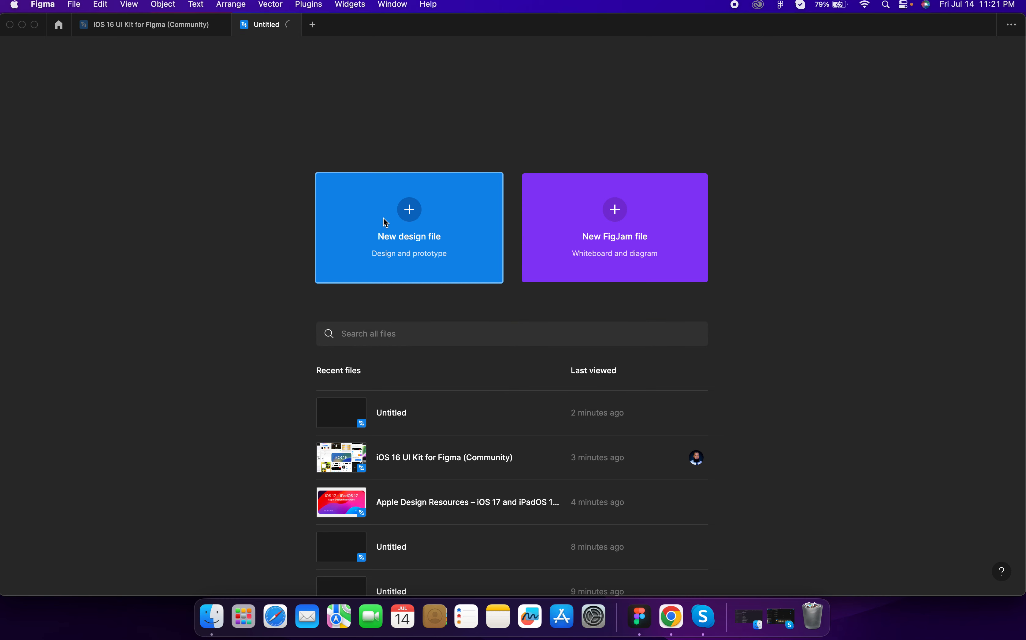
pyautogui.click(386, 223)
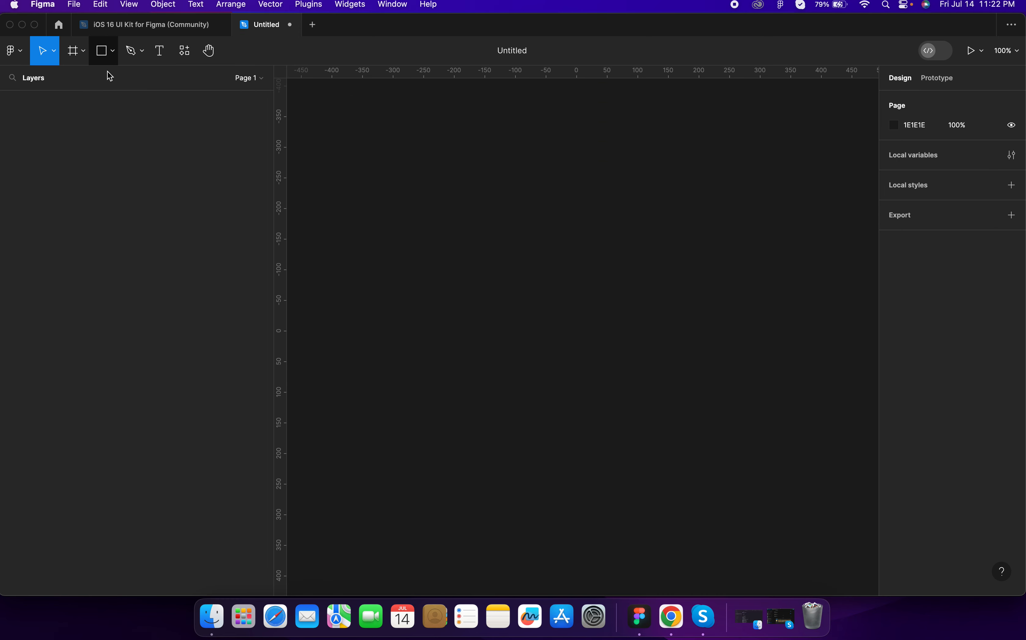
pyautogui.click(82, 53)
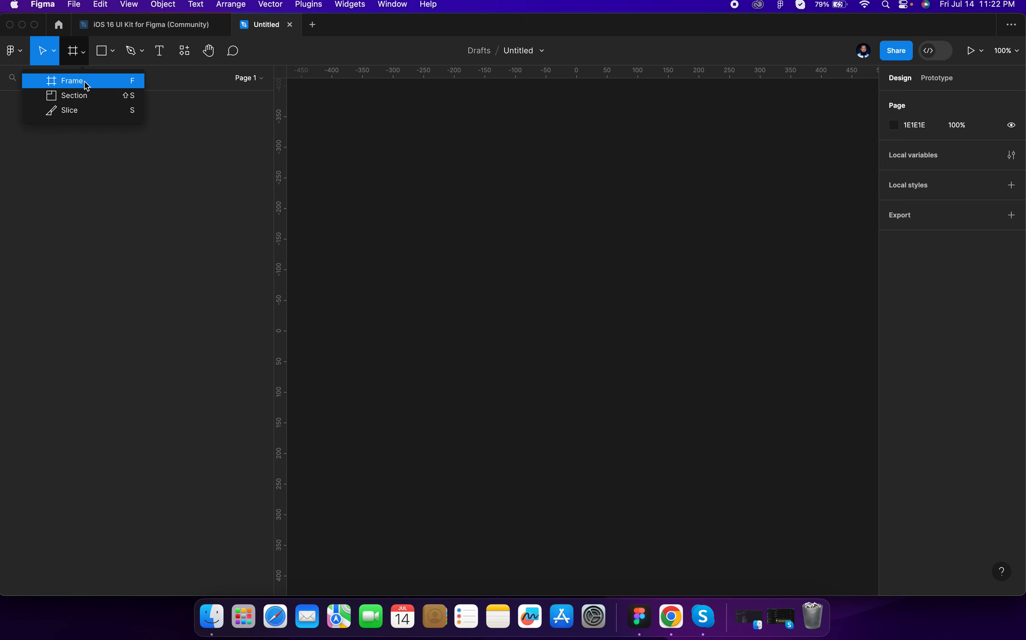
pyautogui.click(85, 82)
pyautogui.click(921, 121)
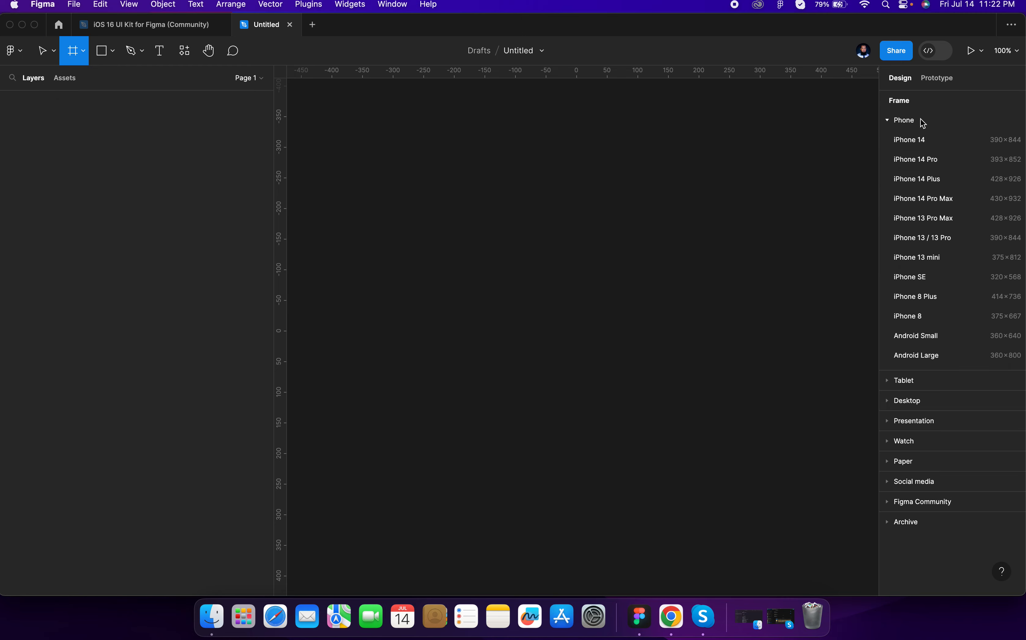
pyautogui.click(936, 243)
pyautogui.moveTo(795, 255)
pyautogui.mouseDown()
pyautogui.moveTo(775, 278)
pyautogui.moveTo(781, 258)
pyautogui.mouseUp()
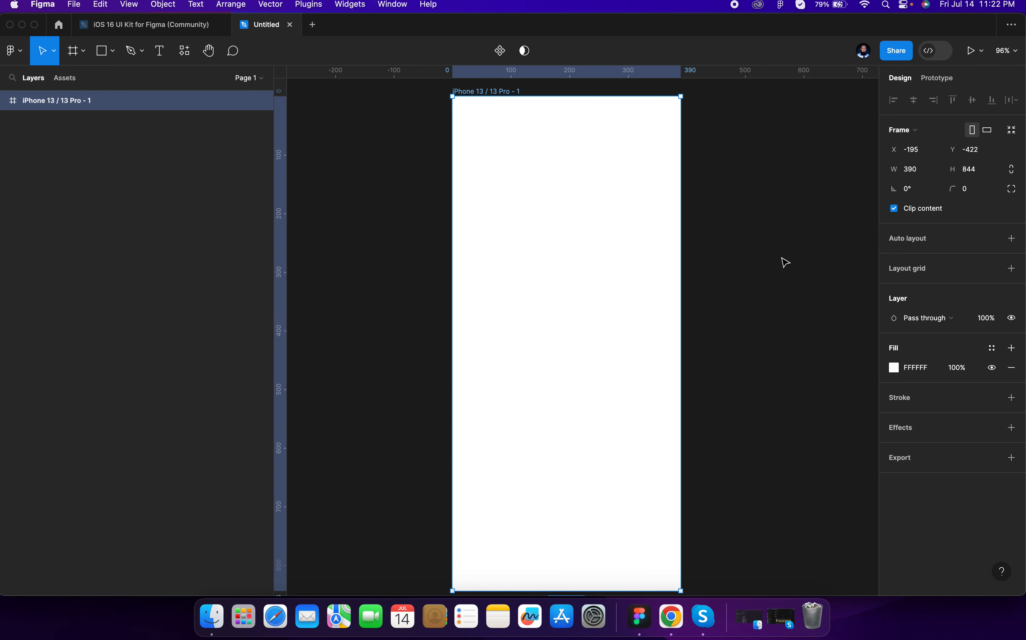
# Add a layout grid to the iPhone frame, switch it to columns and set the column count to 4
pyautogui.click(784, 259)
pyautogui.click(526, 104)
pyautogui.click(924, 277)
pyautogui.click(894, 288)
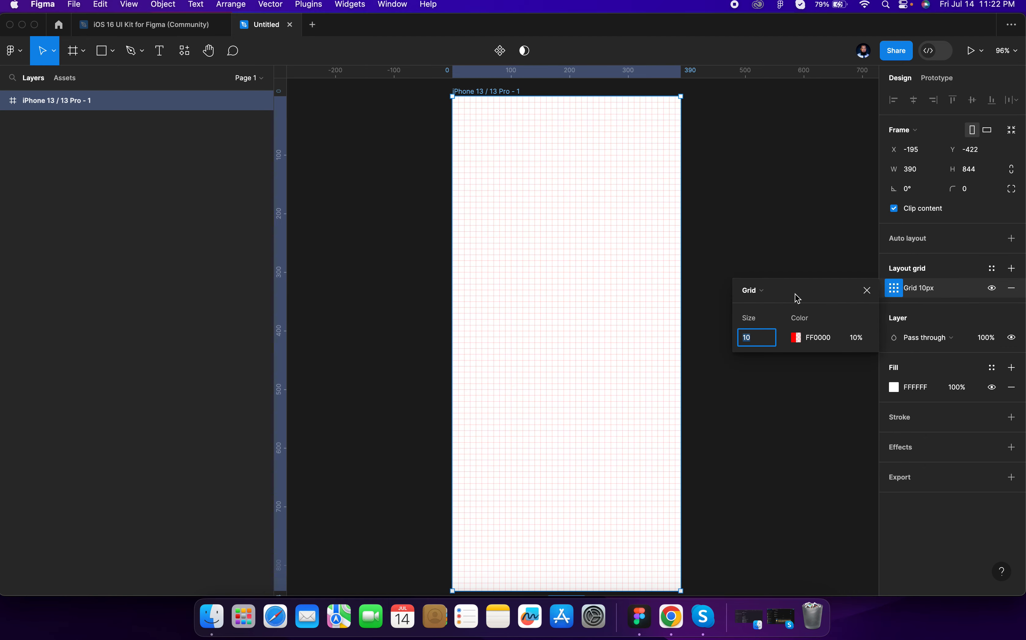
pyautogui.click(774, 291)
pyautogui.click(776, 306)
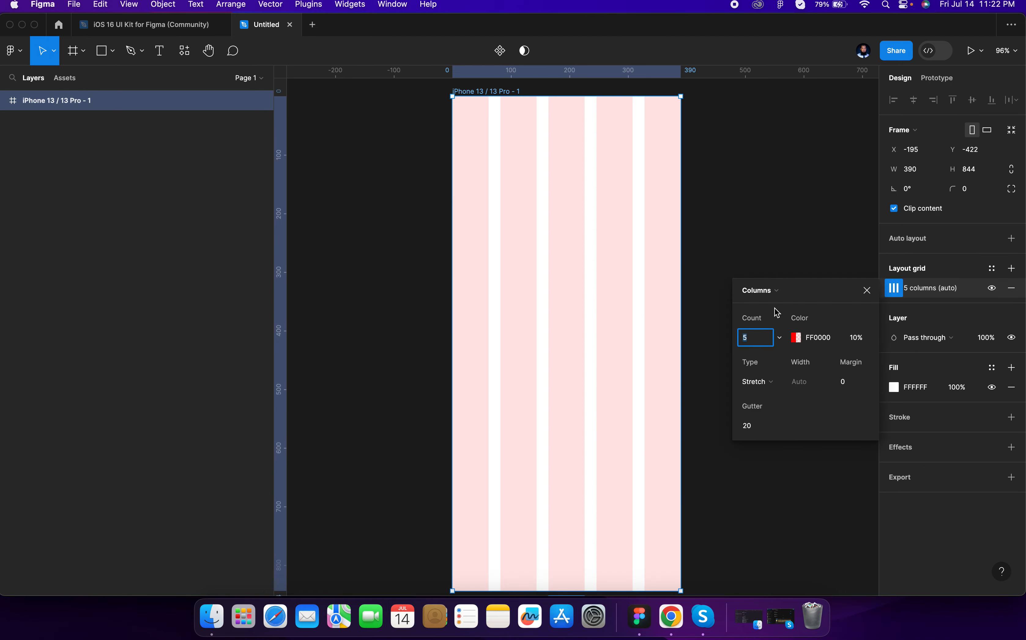
pyautogui.press('Down')
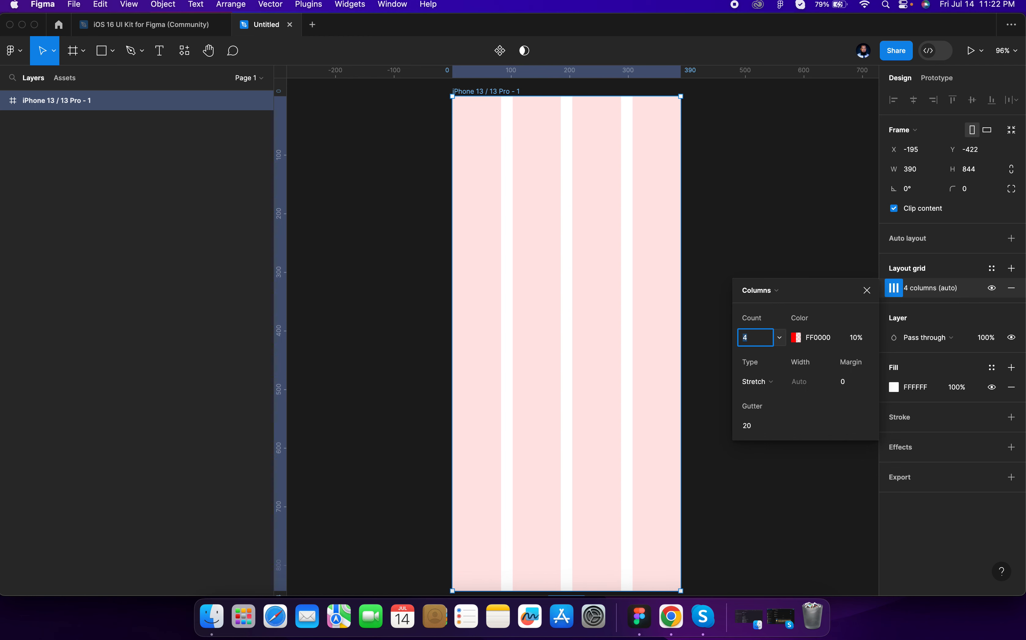
# Change the column grid's colour to the lighter red FF6666, keeping 10% opacity
pyautogui.click(796, 341)
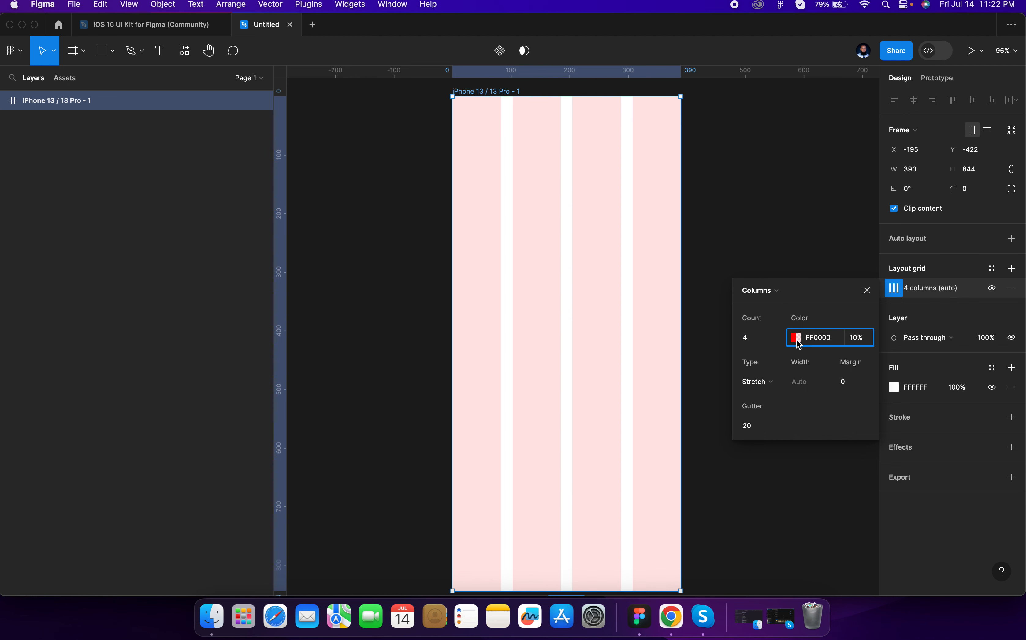
pyautogui.moveTo(697, 291); pyautogui.dragTo(674, 280)
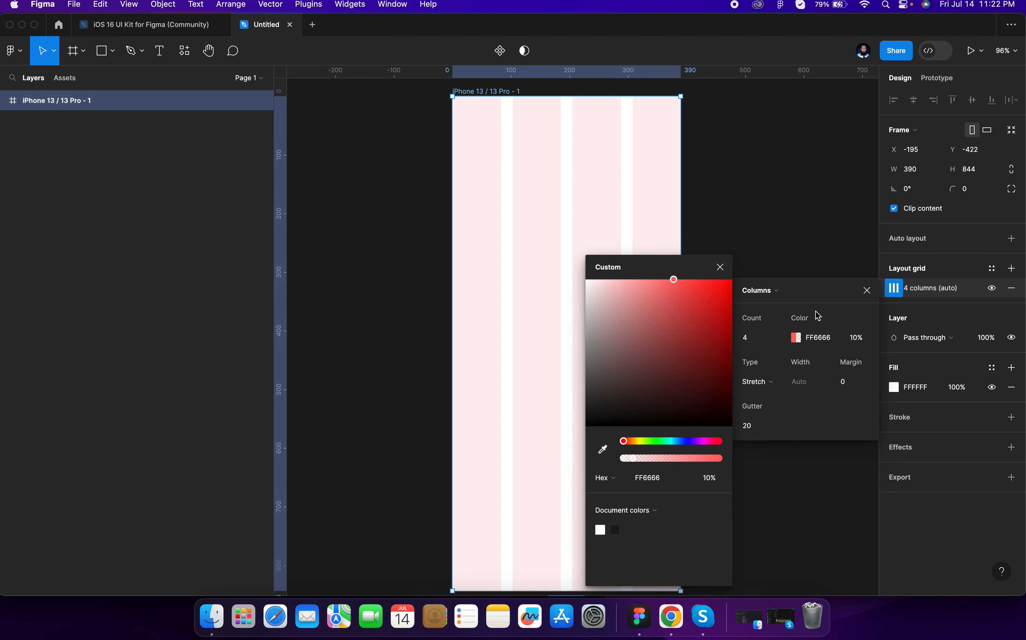
pyautogui.click(720, 267)
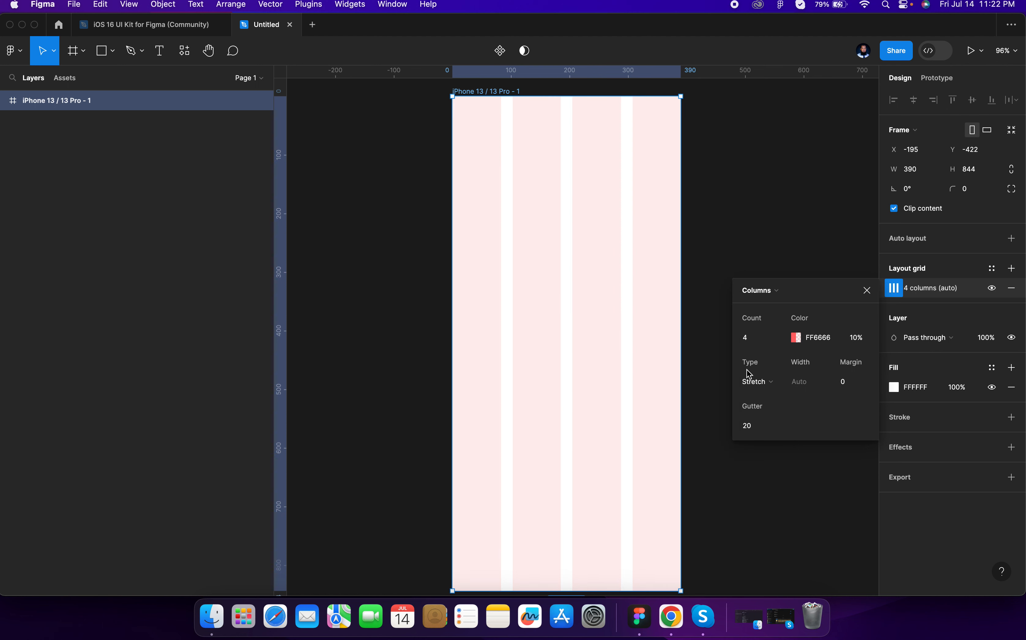
# Set the column grid's margin to 24 and gutter to 16, keeping the Stretch type, and close its settings
pyautogui.click(769, 388)
pyautogui.click(768, 389)
pyautogui.click(843, 387)
pyautogui.press('Tab')
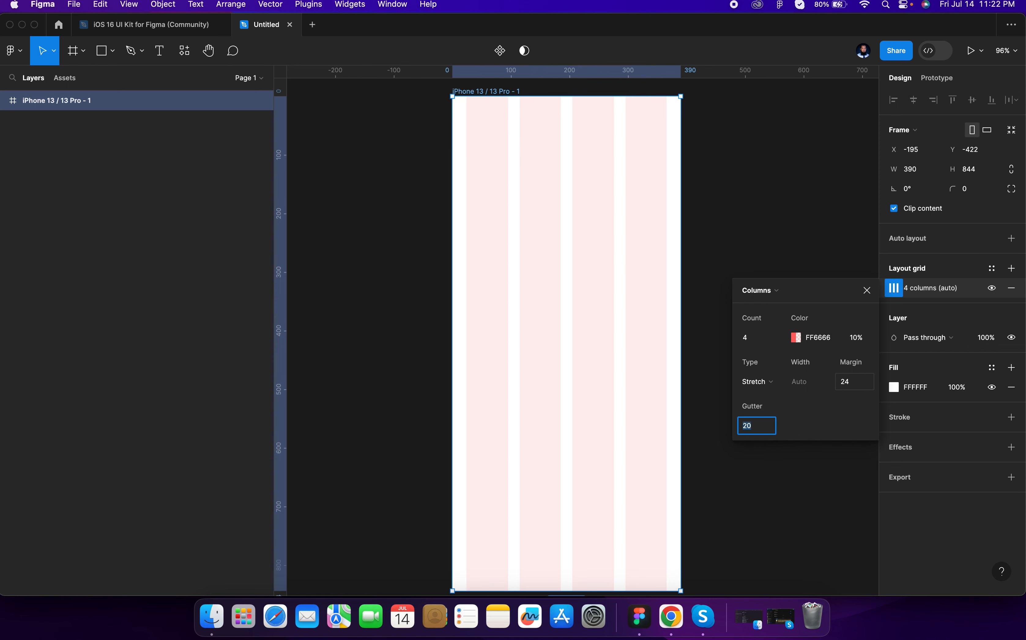
pyautogui.write('16')
pyautogui.press('Return')
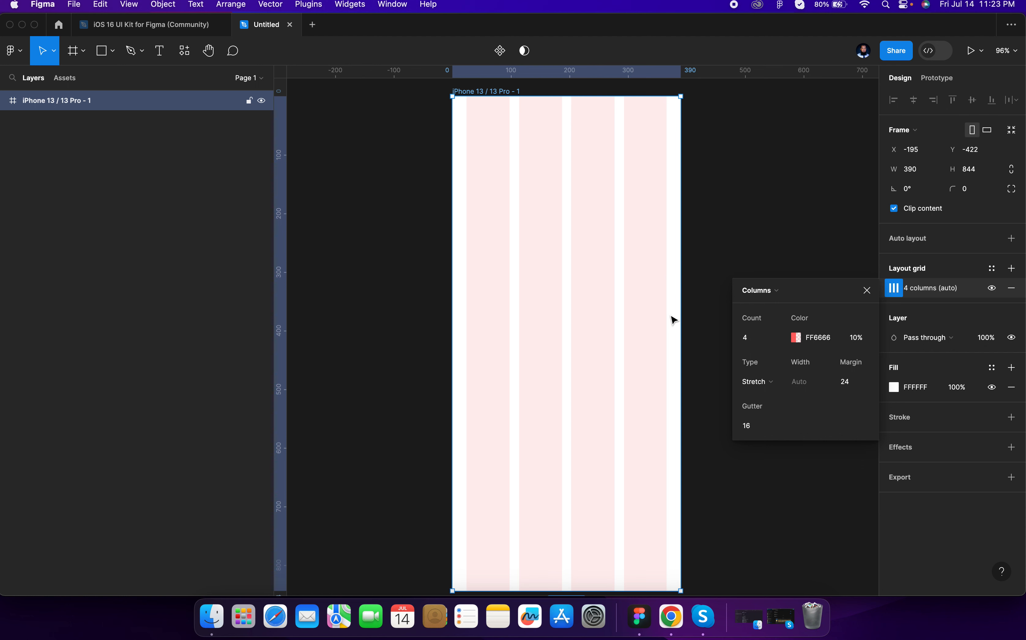
pyautogui.click(866, 291)
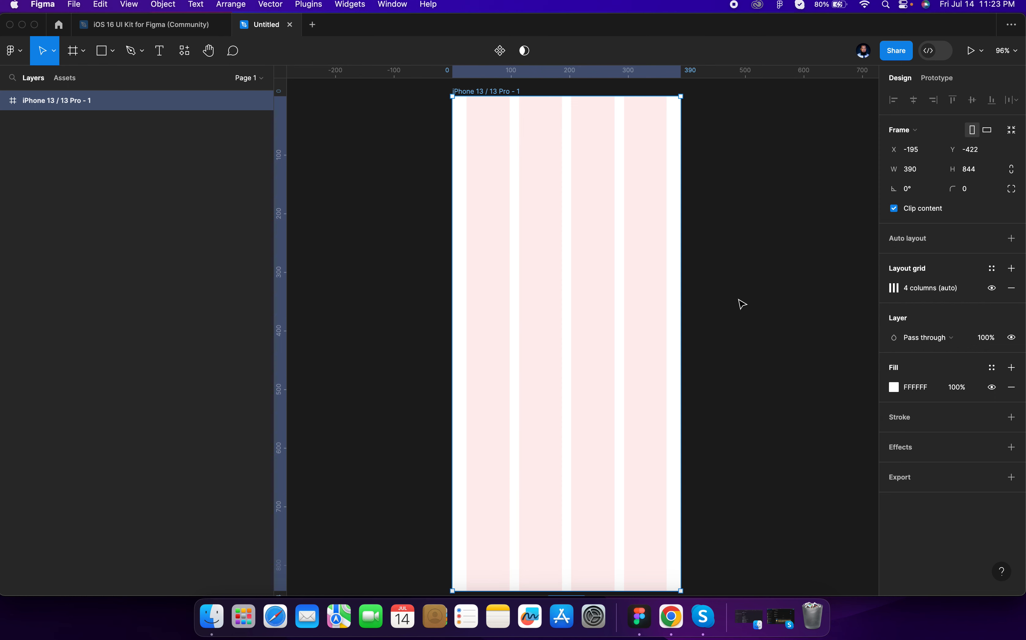
# In the iOS 16 UI Kit file, search the layers for "indicato" and copy the light HomeIndicator variant from its main component
pyautogui.scroll(-1, 740, 301)
pyautogui.scroll(1, 741, 302)
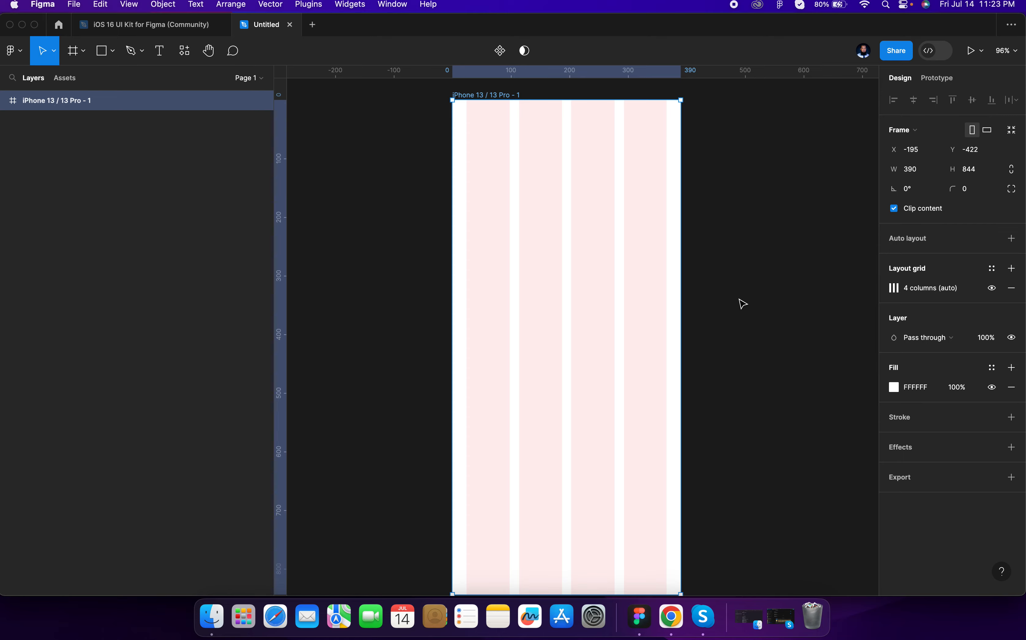
pyautogui.click(181, 32)
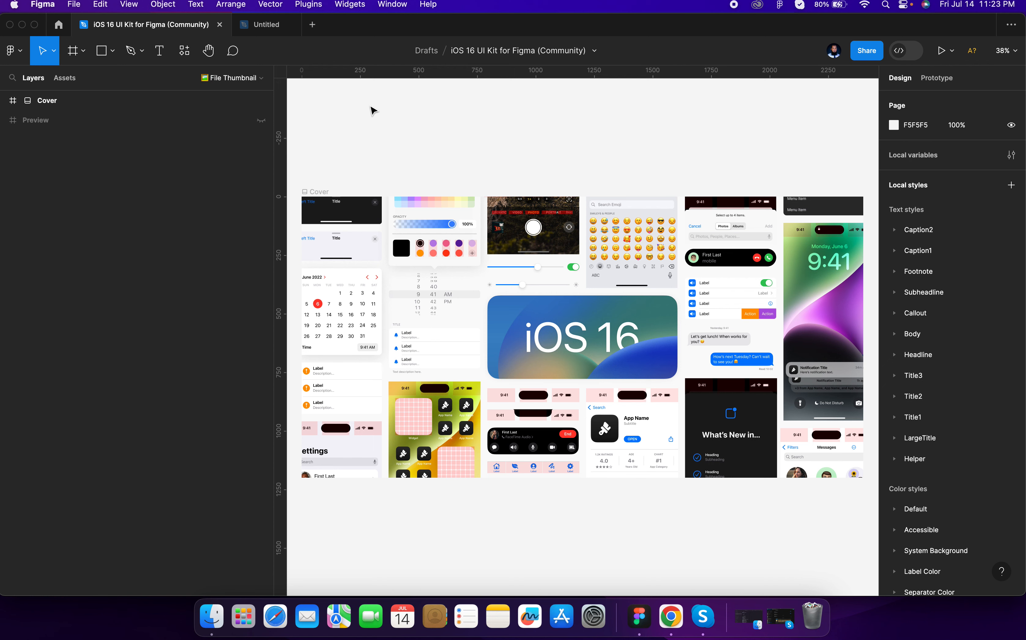
pyautogui.press('super+f')
pyautogui.write('indic')
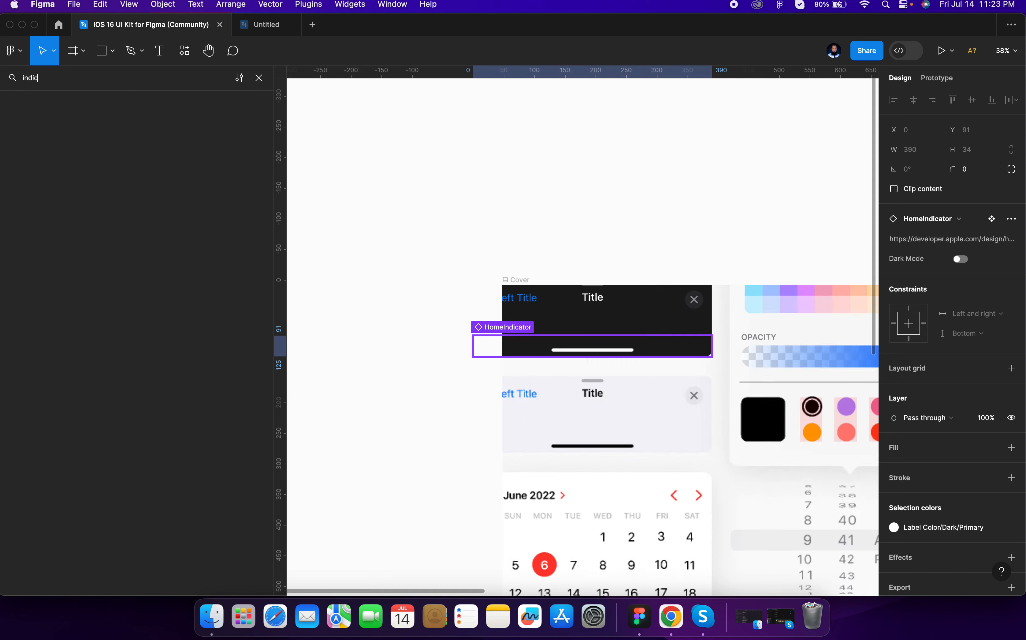
pyautogui.write('ato')
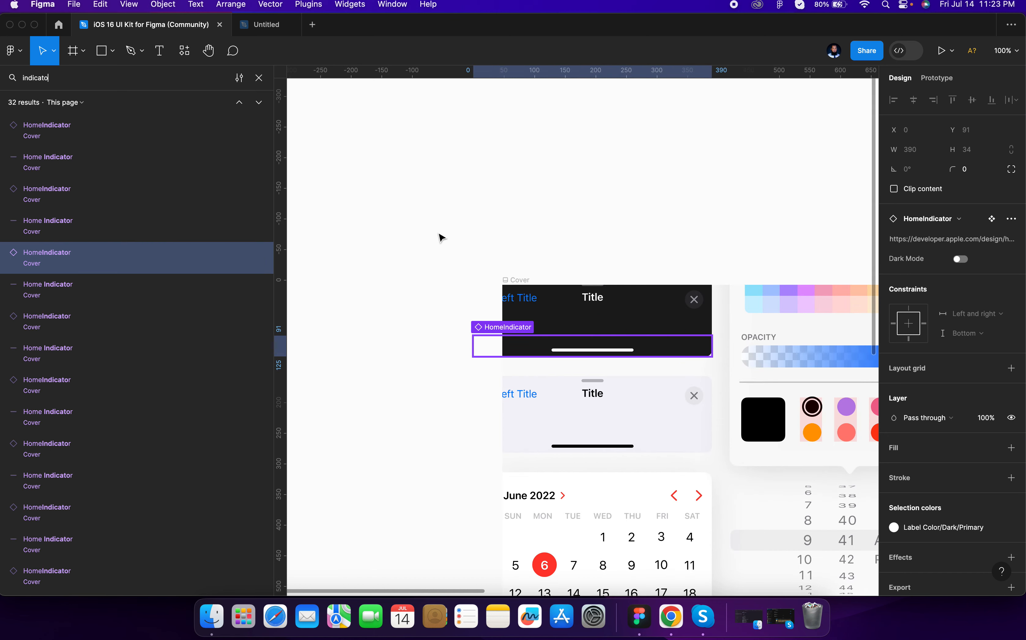
pyautogui.rightClick(559, 340)
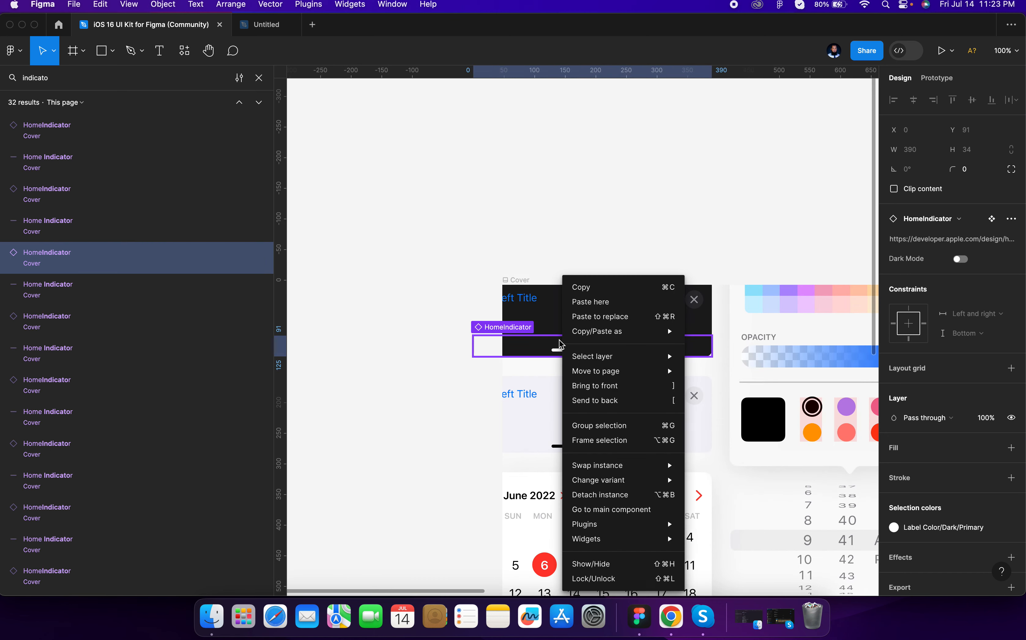
pyautogui.click(633, 513)
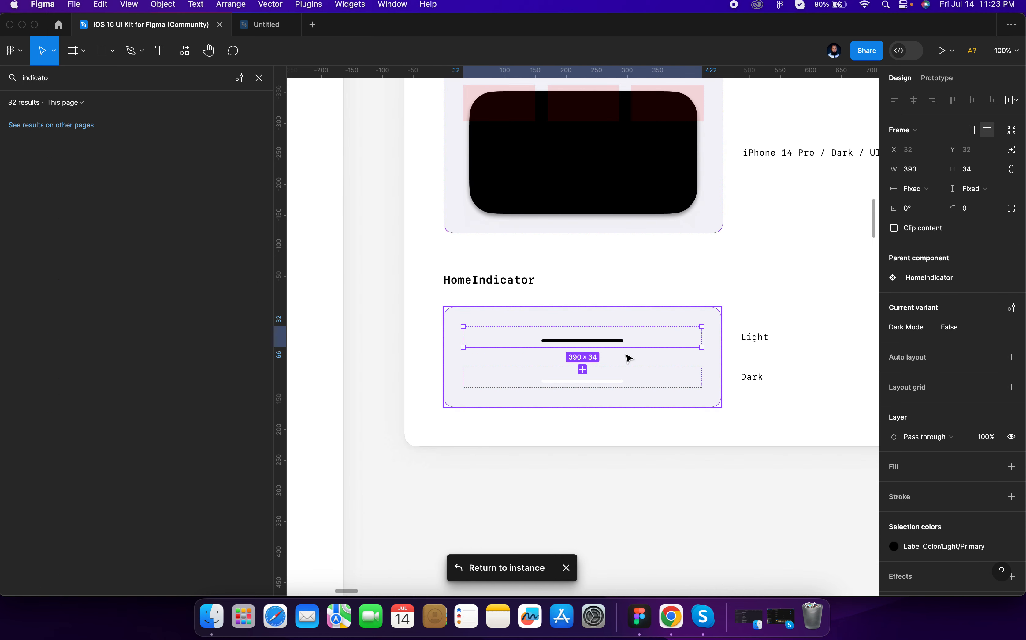
pyautogui.rightClick(625, 340)
pyautogui.click(654, 283)
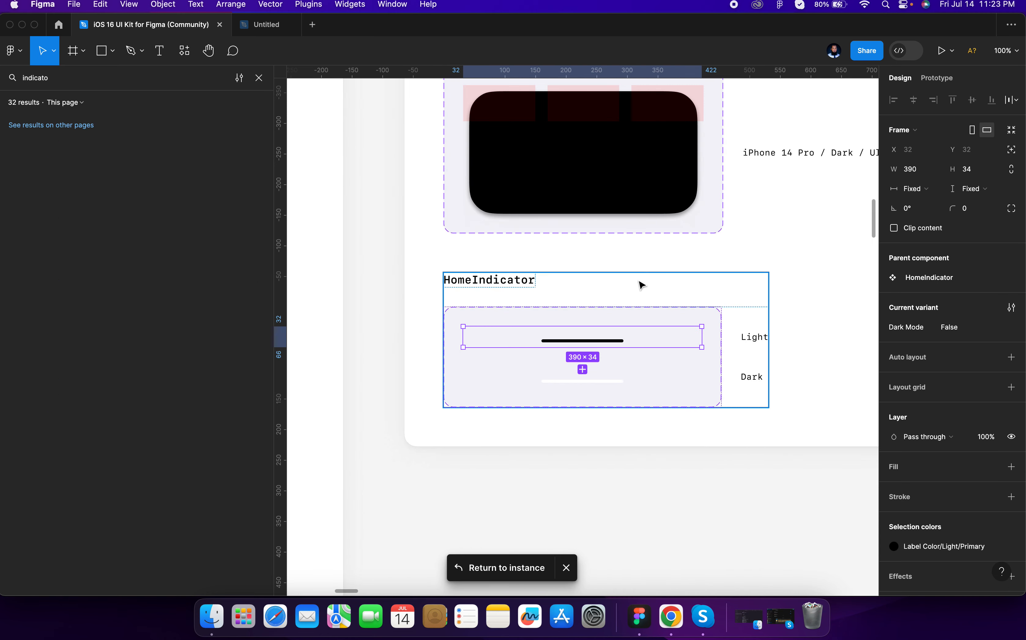
# Return to the Untitled file, paste the HomeIndicator and place it over the upper part of the iPhone frame
pyautogui.click(271, 26)
pyautogui.rightClick(394, 238)
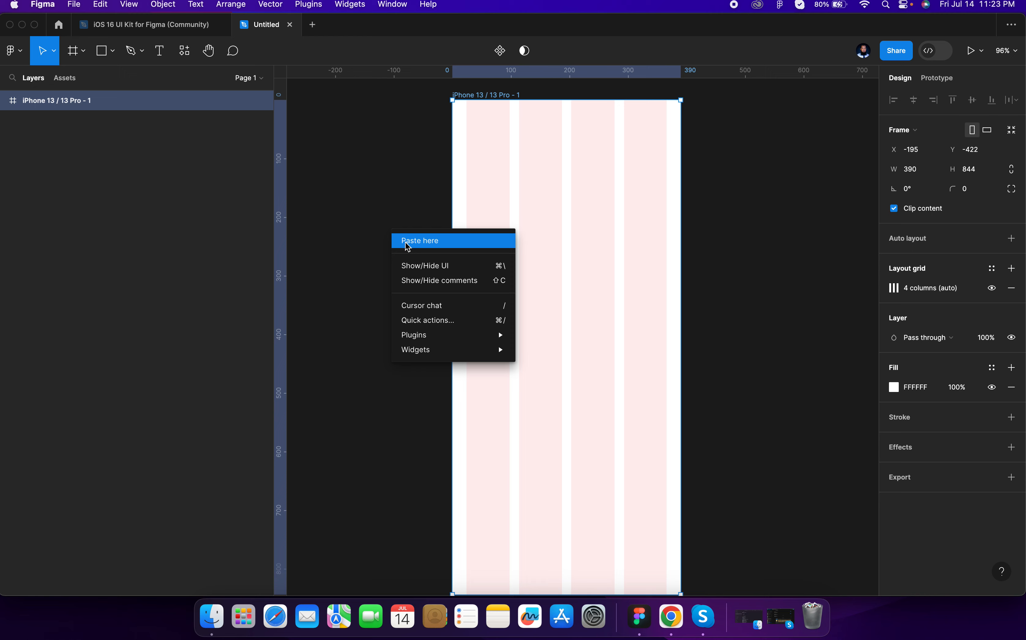
pyautogui.click(407, 239)
pyautogui.moveTo(486, 252); pyautogui.dragTo(552, 181)
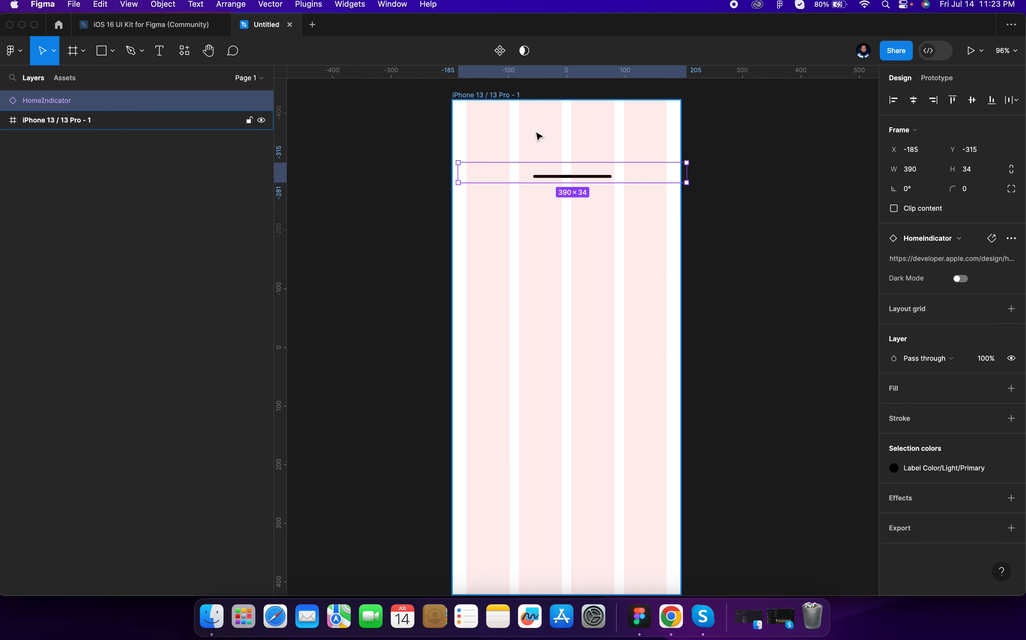
# Cut the HomeIndicator and paste it inside the iPhone 13 / 13 Pro - 1 frame so it is nested under it
pyautogui.press('super+x')
pyautogui.click(509, 95)
pyautogui.press('Escape')
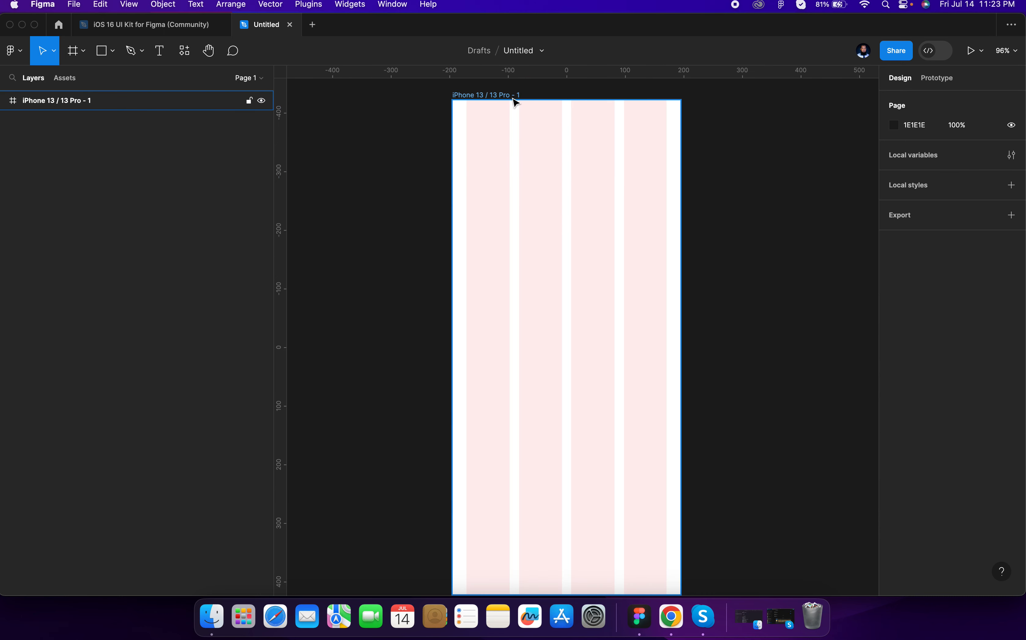
pyautogui.press('super+v')
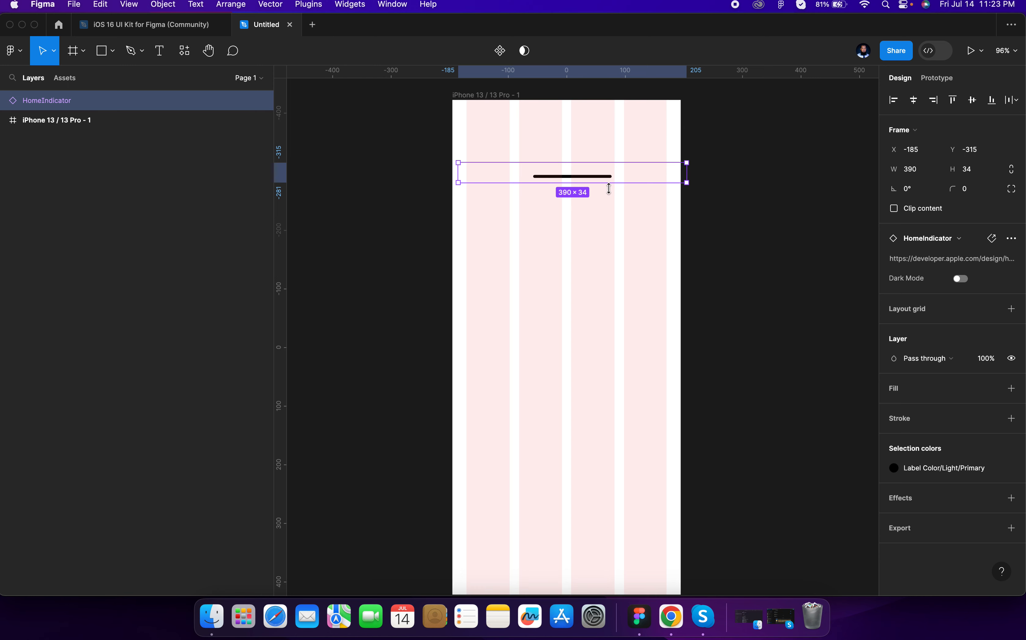
pyautogui.press('Delete')
pyautogui.click(512, 96)
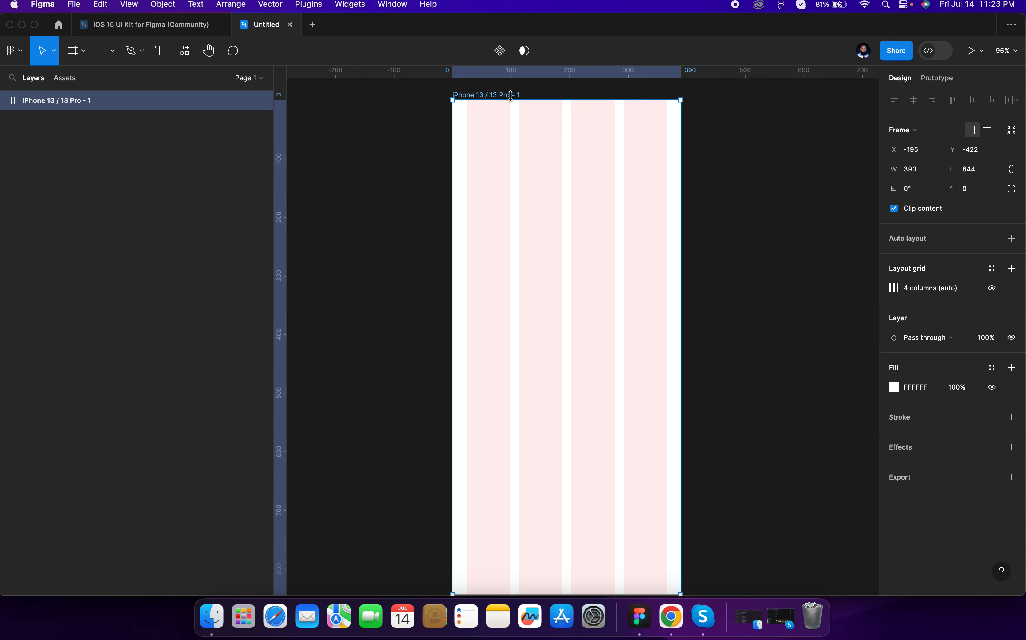
pyautogui.press('super+z')
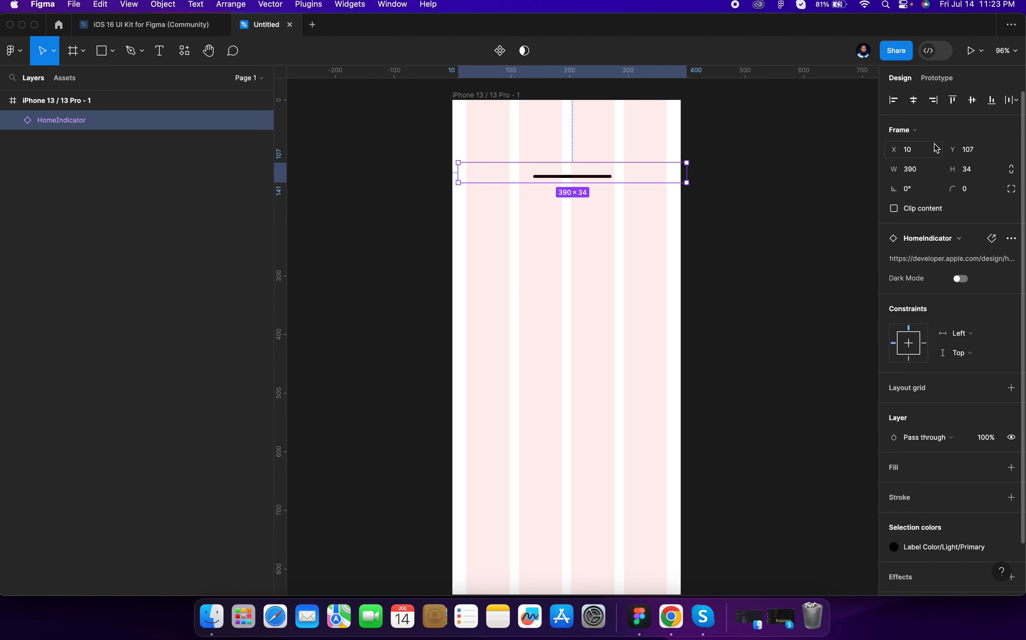
# Align the HomeIndicator to the horizontal centre and bottom edge of the iPhone frame, and deselect it
pyautogui.click(913, 102)
pyautogui.click(992, 102)
pyautogui.scroll(3, 776, 315)
pyautogui.scroll(-5, 776, 315)
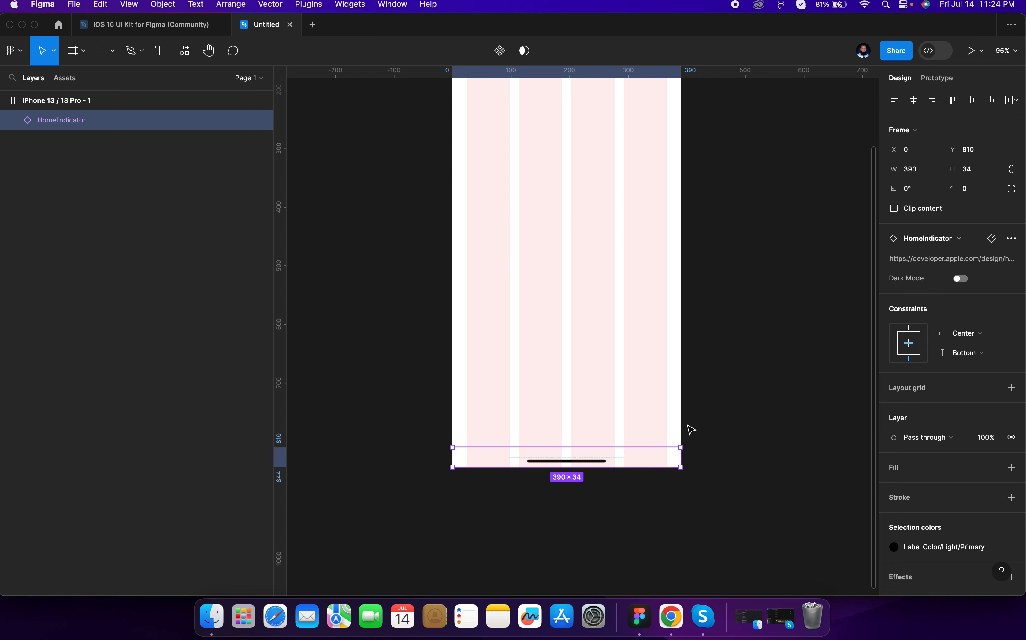
pyautogui.click(248, 205)
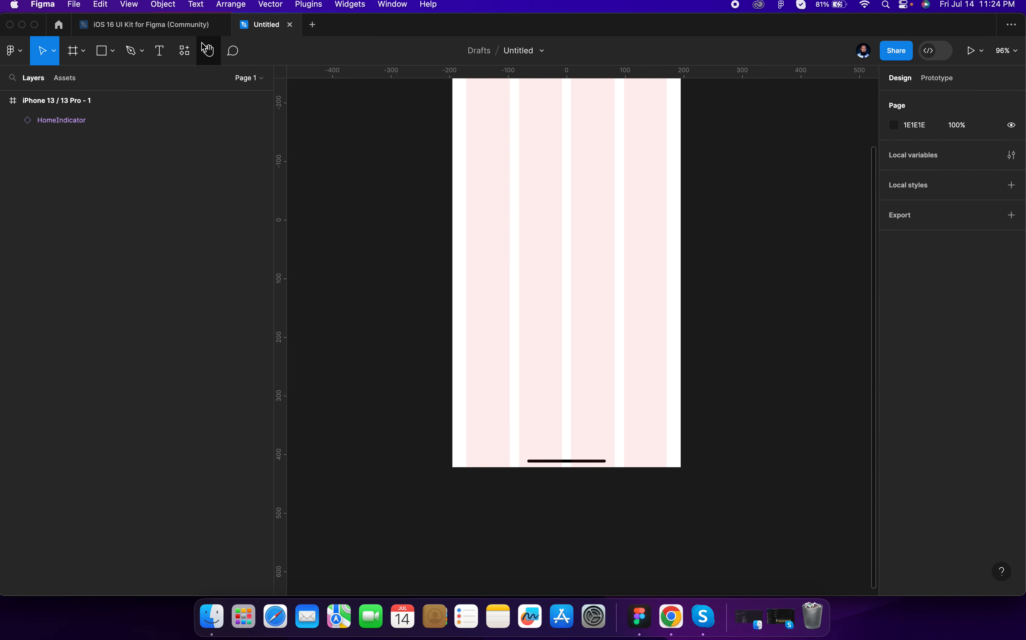
# Return to the iOS 16 UI Kit file and copy the iPhone 14 / Light variant of the StatusBar component
pyautogui.click(196, 30)
pyautogui.scroll(5, 485, 292)
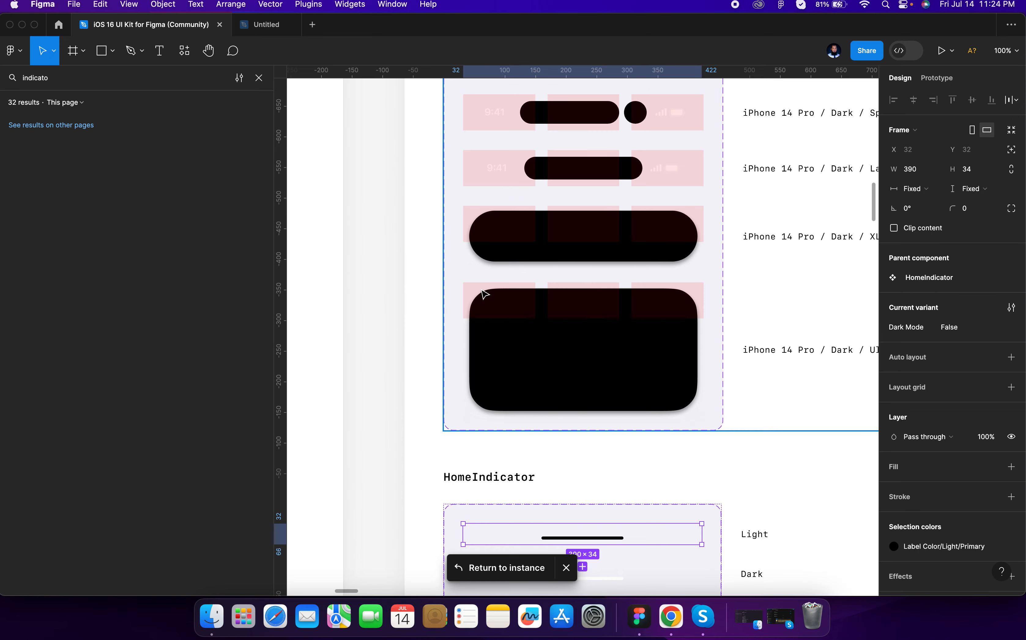
pyautogui.scroll(9, 486, 292)
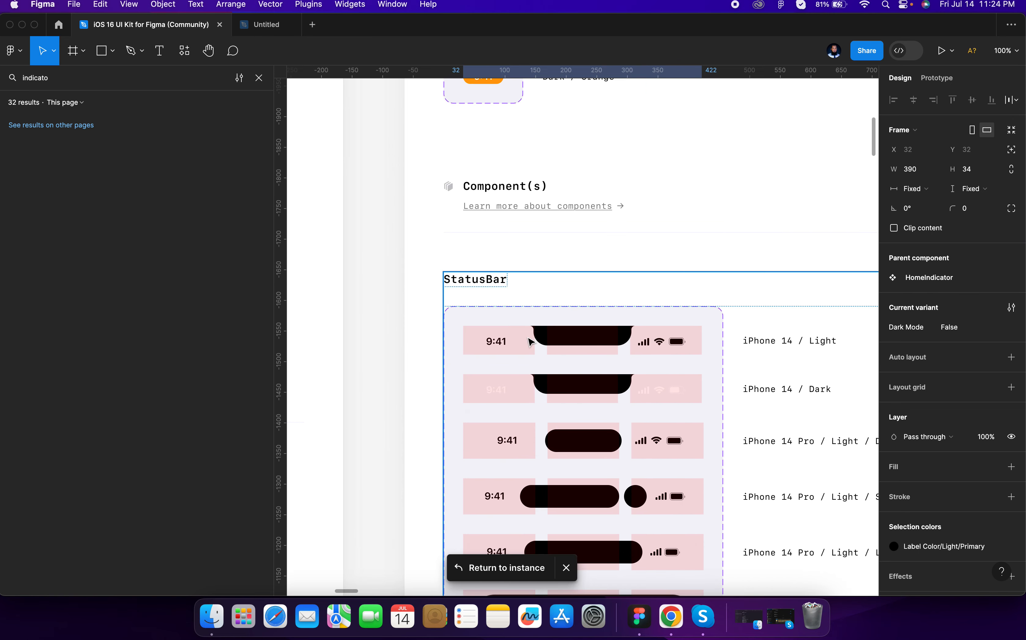
pyautogui.click(529, 341)
pyautogui.doubleClick(529, 341)
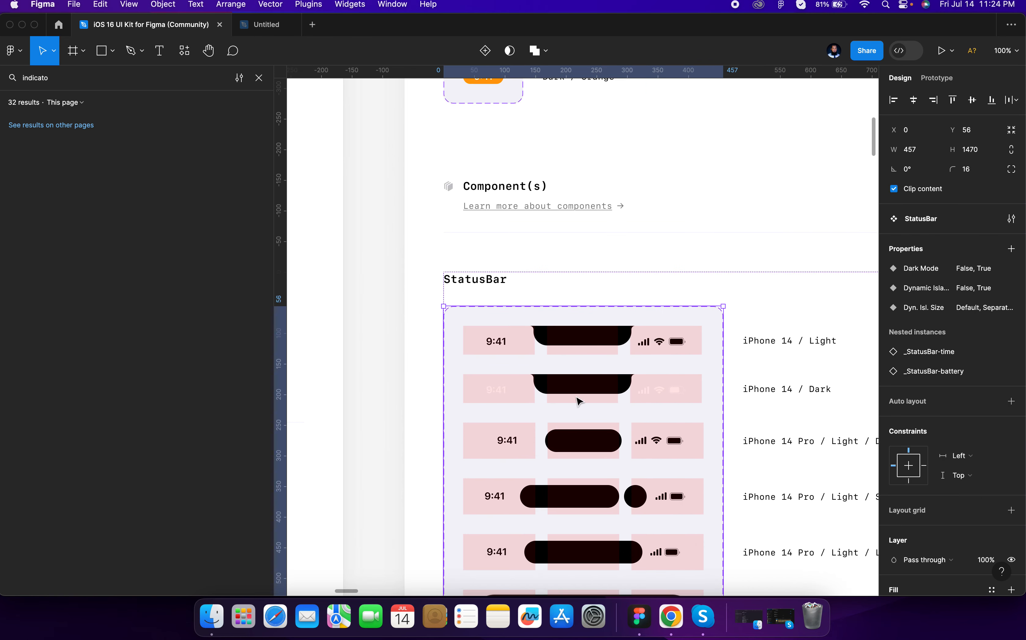
pyautogui.click(575, 344)
pyautogui.rightClick(575, 343)
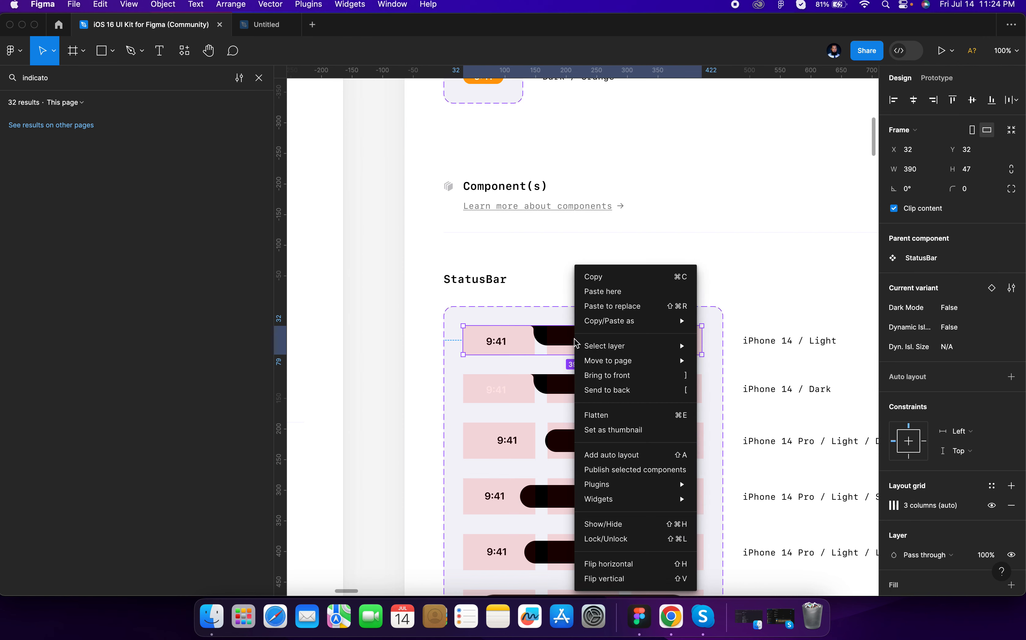
pyautogui.click(600, 277)
pyautogui.scroll(3, 633, 443)
pyautogui.scroll(-6, 632, 443)
pyautogui.scroll(-15, 633, 443)
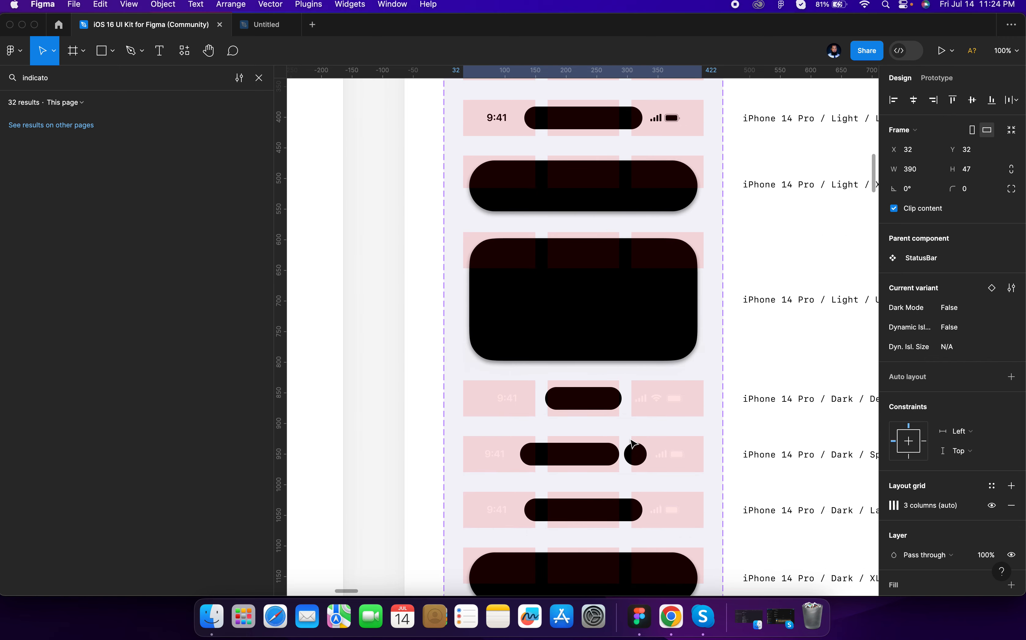
pyautogui.scroll(15, 632, 443)
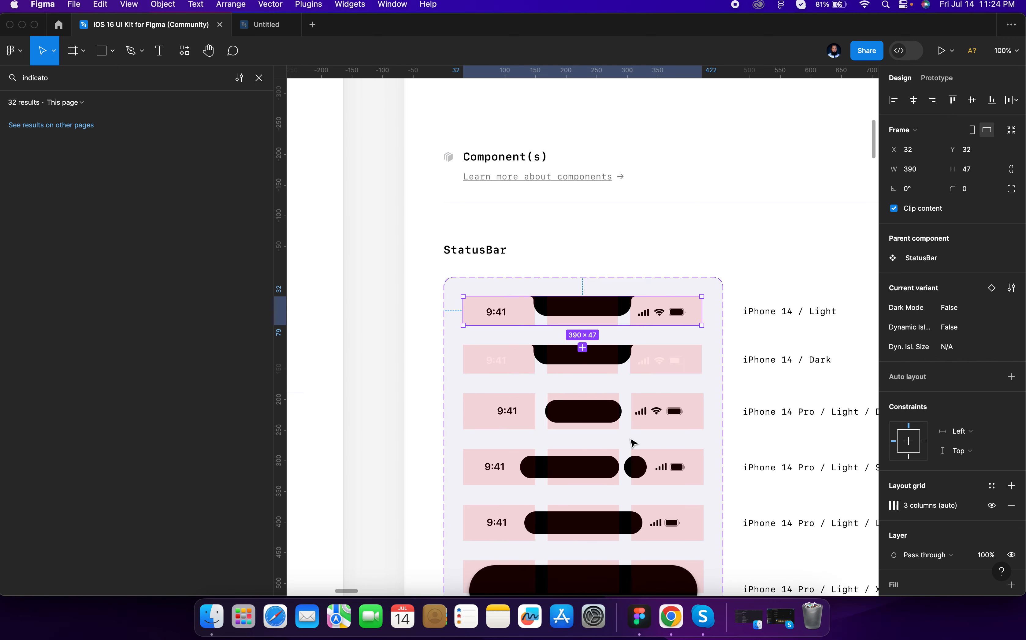
# Copy the iPhone 14 / Light StatusBar variant and paste it into the iPhone 13 / 13 Pro - 1 frame of the Untitled file
pyautogui.rightClick(621, 301)
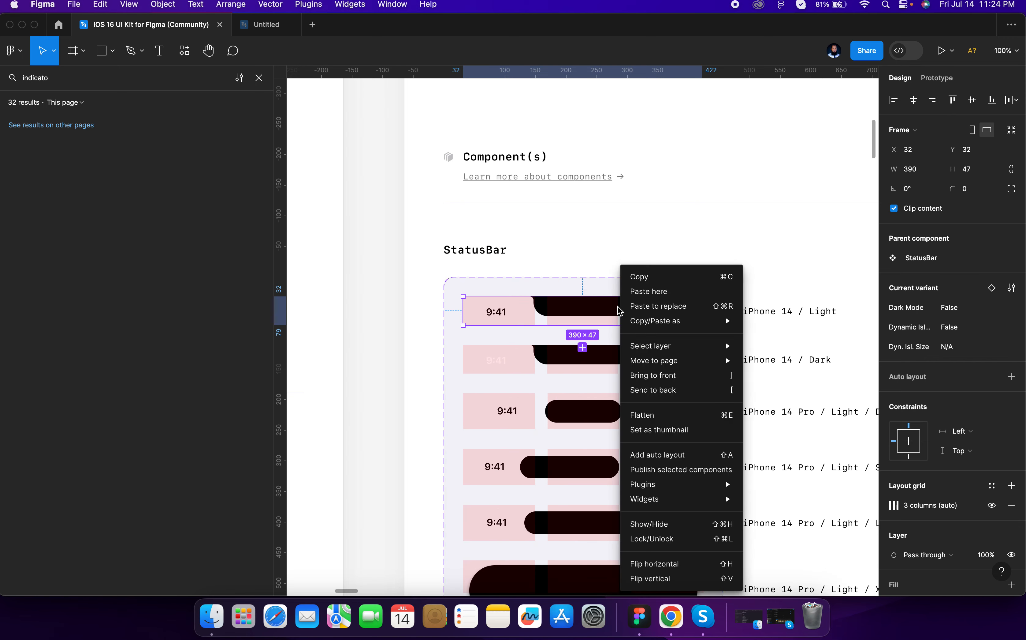
pyautogui.click(638, 278)
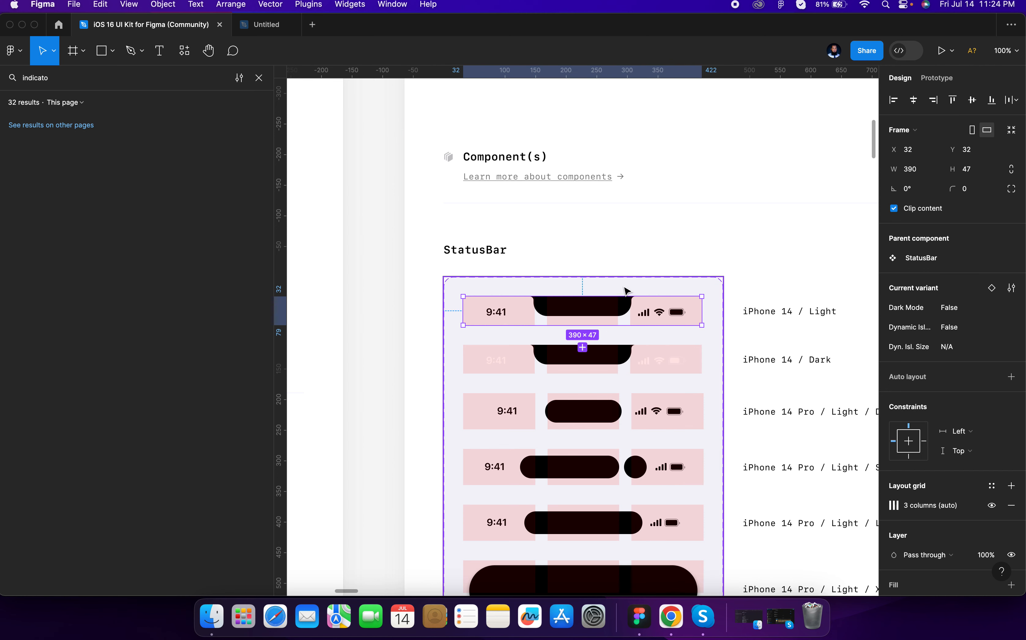
pyautogui.click(270, 25)
pyautogui.scroll(-5, 352, 224)
pyautogui.scroll(9, 354, 223)
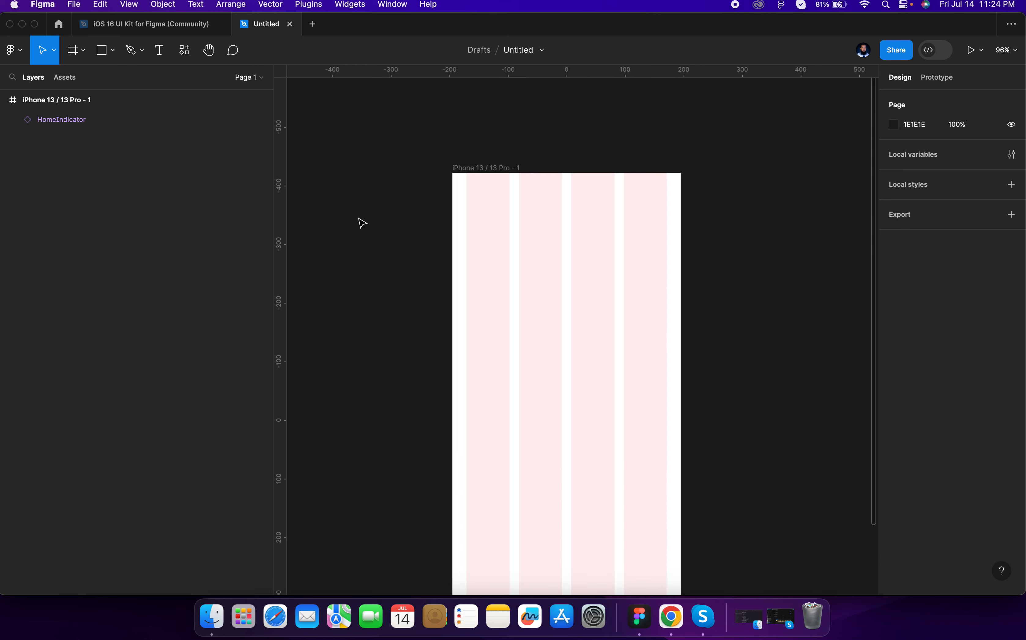
pyautogui.click(477, 169)
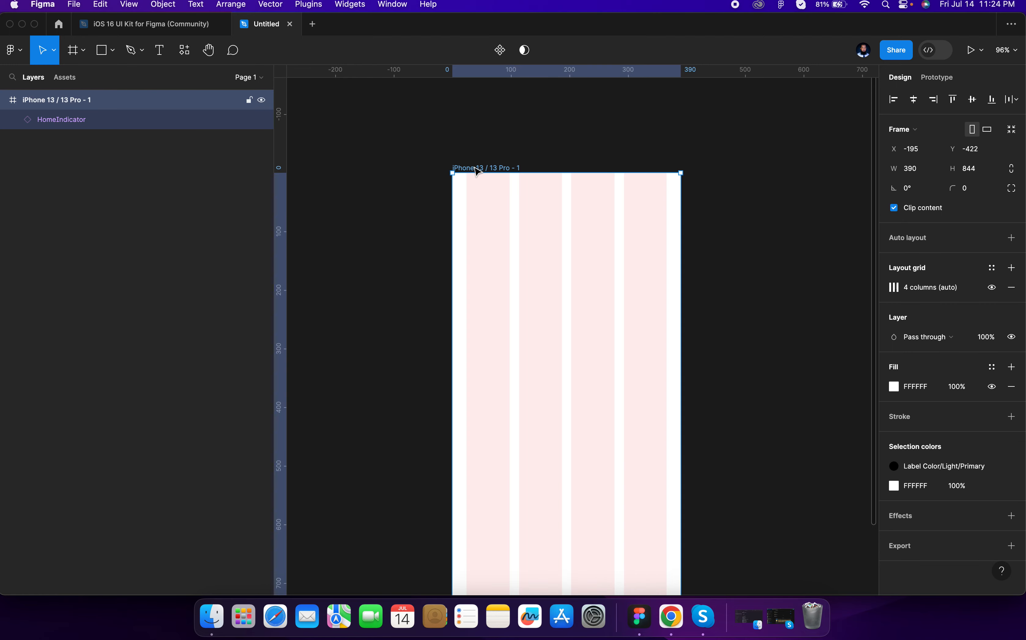
pyautogui.press('super+v')
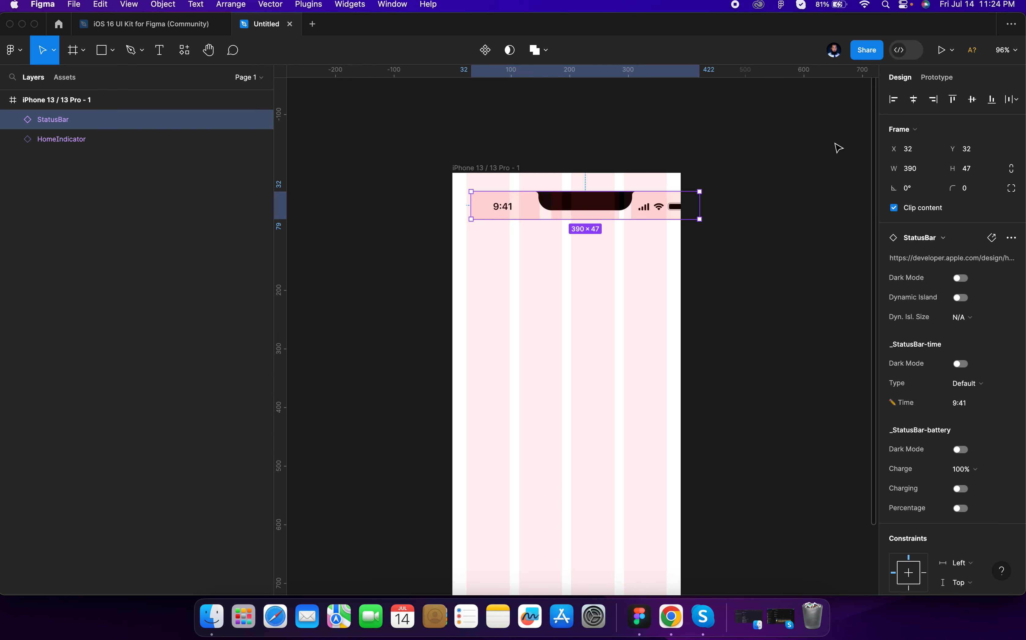
# Align the StatusBar to the horizontal centre and top edge of the iPhone frame, and deselect it
pyautogui.click(913, 99)
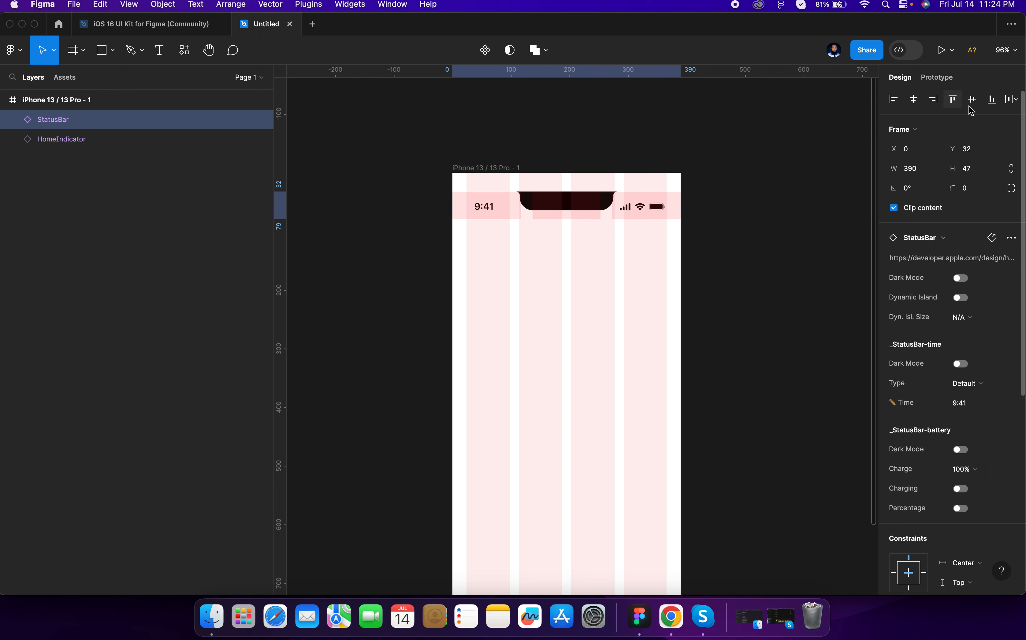
pyautogui.click(953, 100)
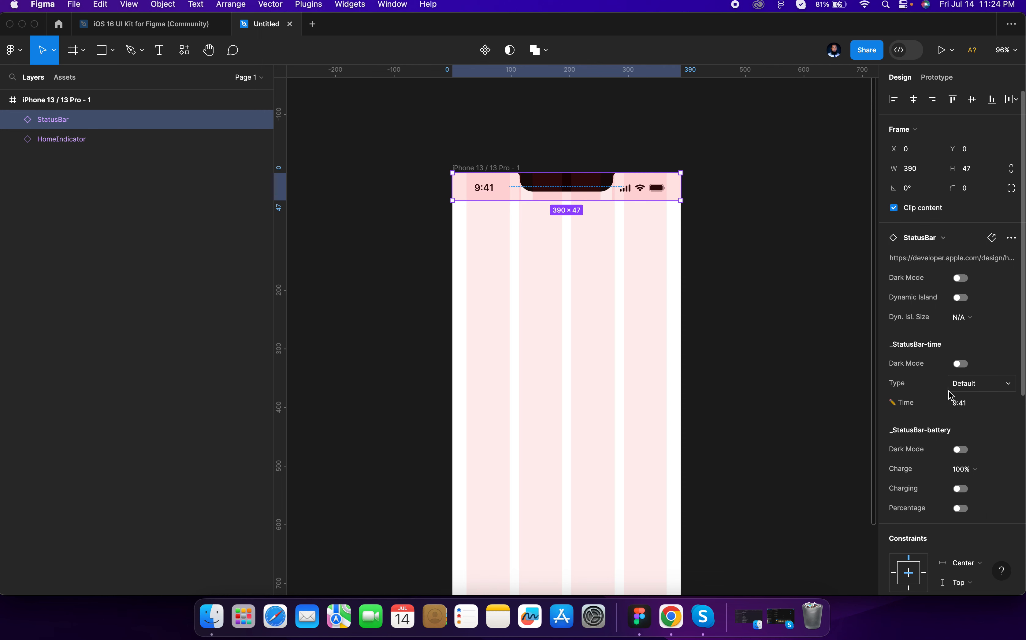
pyautogui.click(779, 261)
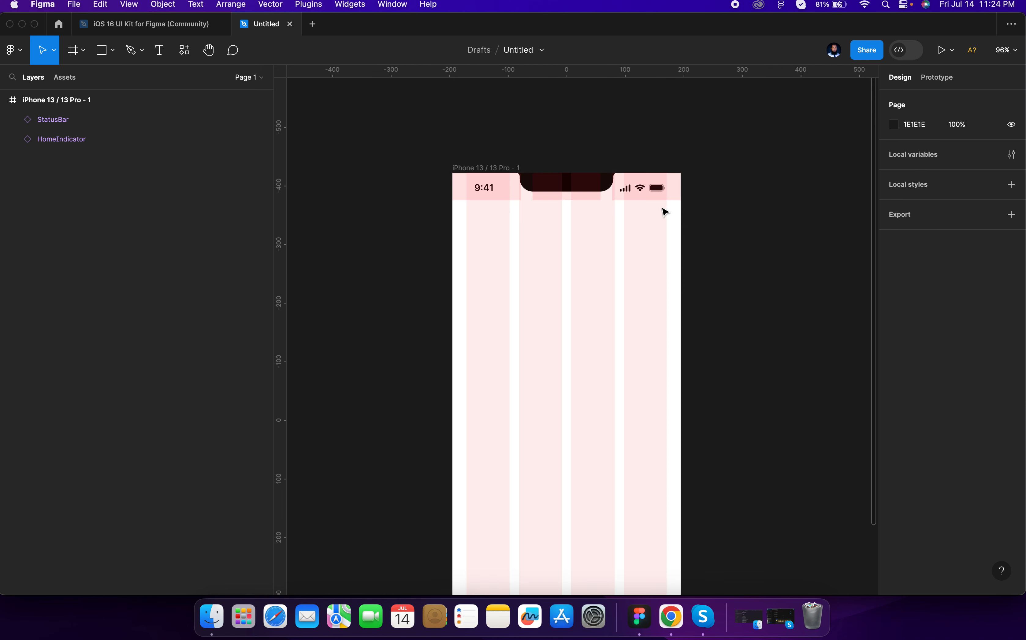
# Detach the StatusBar instance from its main component and hide its 3-column layout grid
pyautogui.click(658, 188)
pyautogui.rightClick(665, 183)
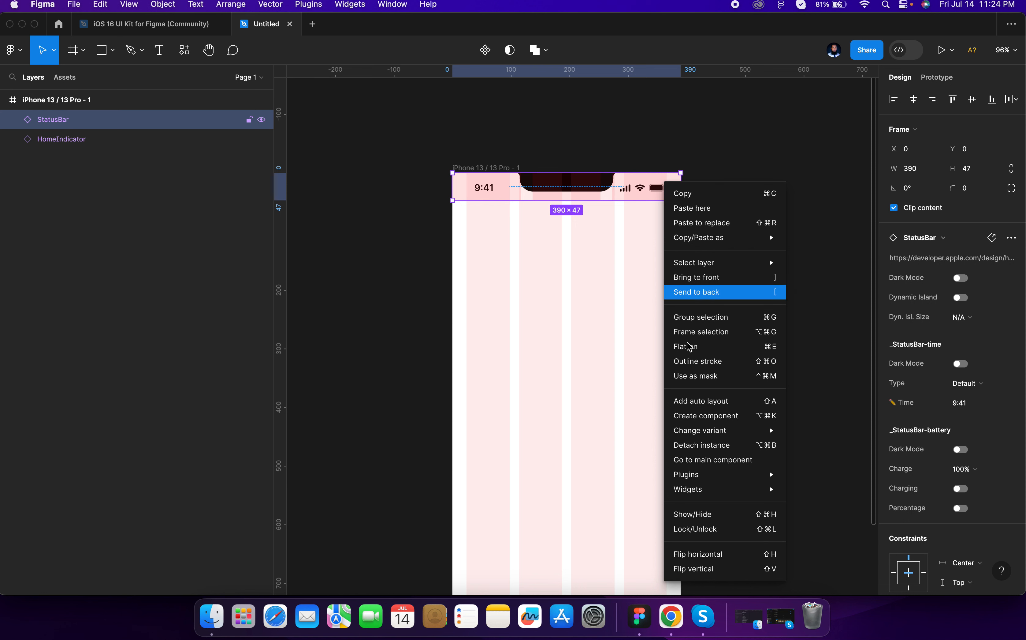
pyautogui.click(705, 445)
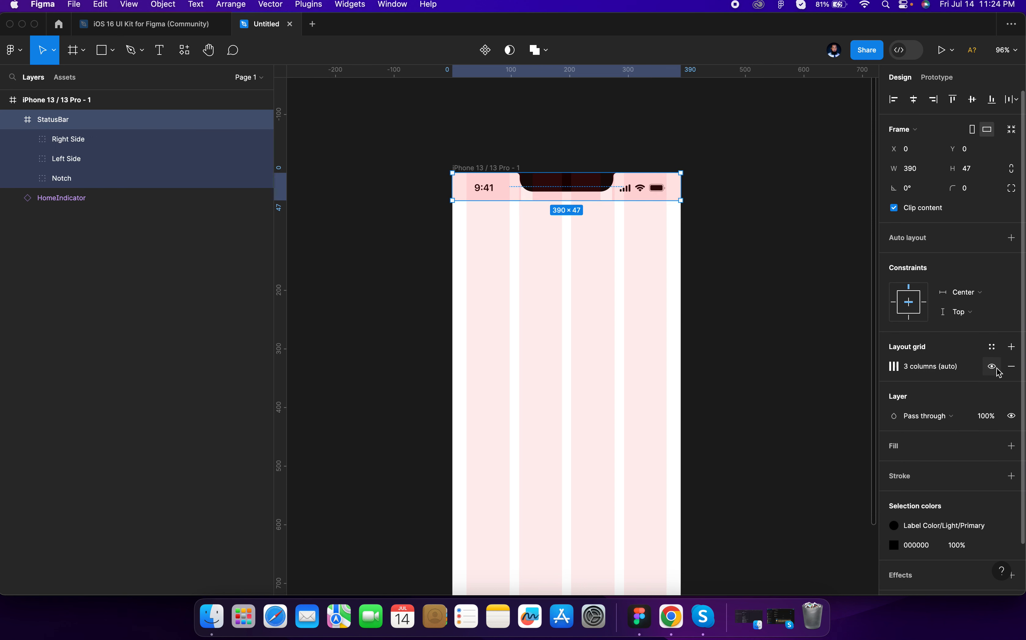
pyautogui.click(826, 369)
pyautogui.scroll(3, 826, 369)
pyautogui.scroll(-3, 826, 369)
pyautogui.moveTo(566, 174); pyautogui.dragTo(570, 181)
pyautogui.press('super+z')
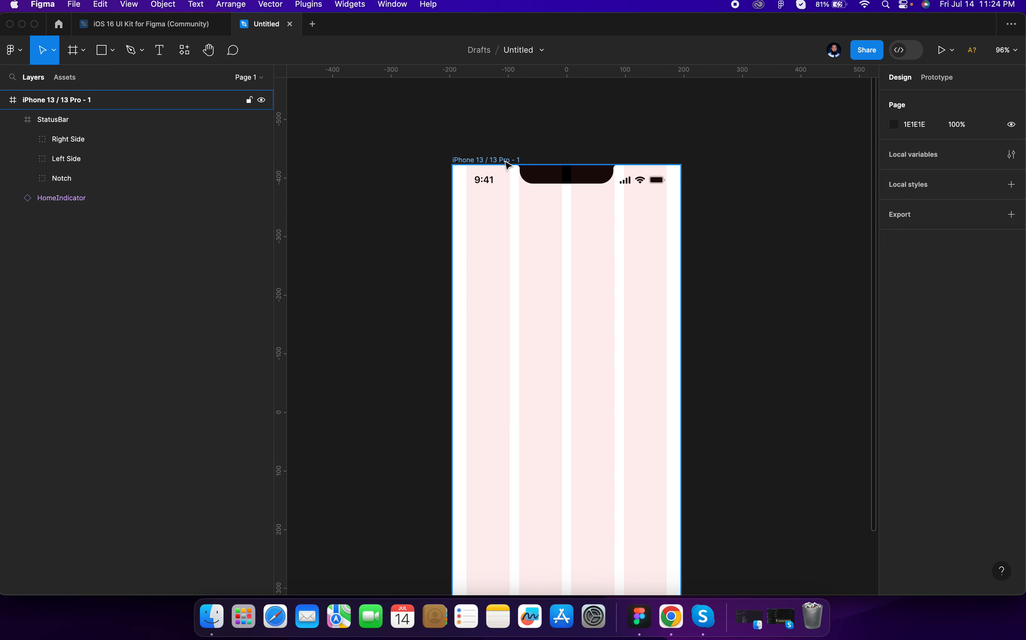
# Rename the iPhone 13 / 13 Pro - 1 frame as IOS APP TEMPLATE
pyautogui.doubleClick(504, 160)
pyautogui.write('IOS APP TEMPLATE')
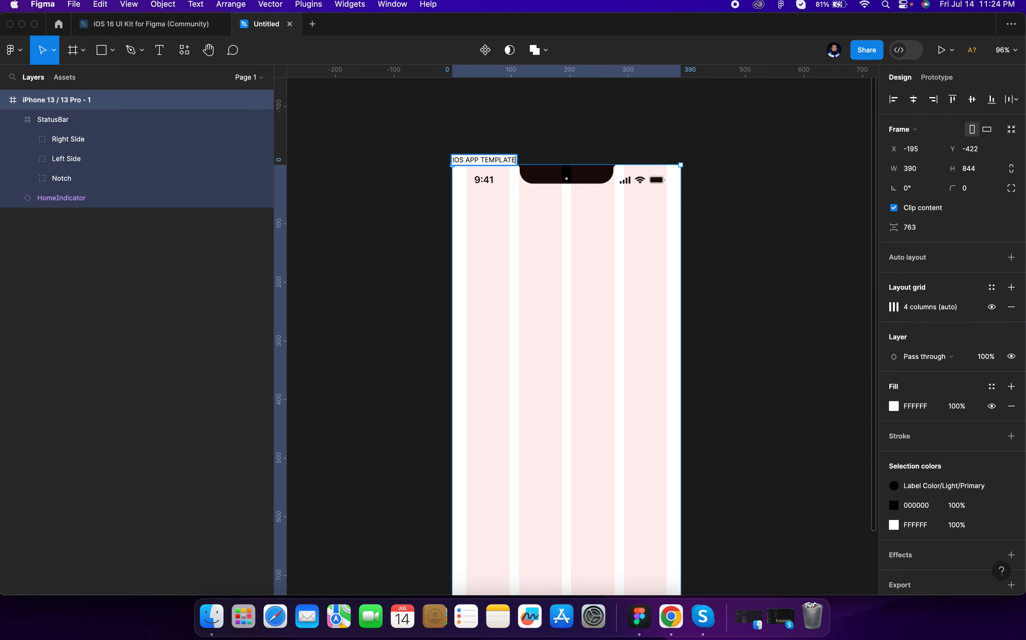
pyautogui.click(550, 127)
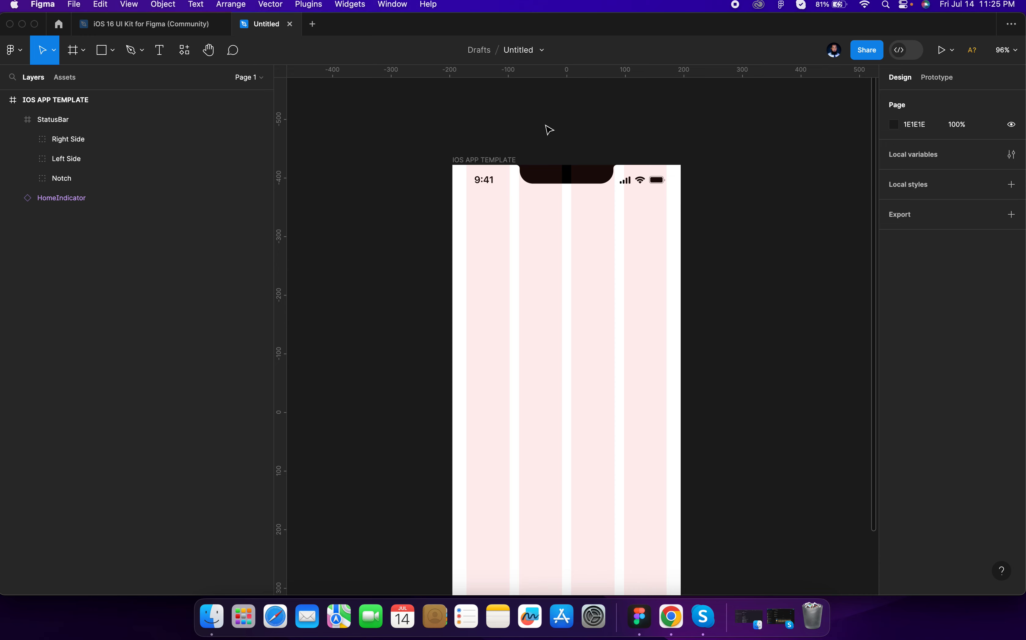
# Move the IOS APP TEMPLATE frame leftwards on the canvas to about X -571, Y -446, and deselect it
pyautogui.press('super+minus')
pyautogui.moveTo(539, 237); pyautogui.dragTo(446, 236)
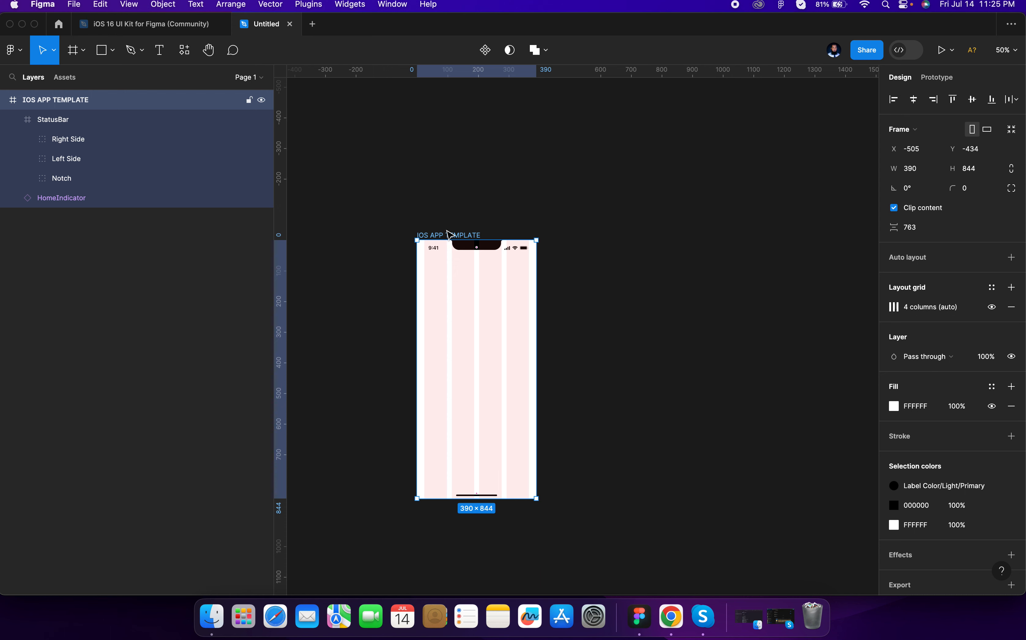
pyautogui.press('Escape')
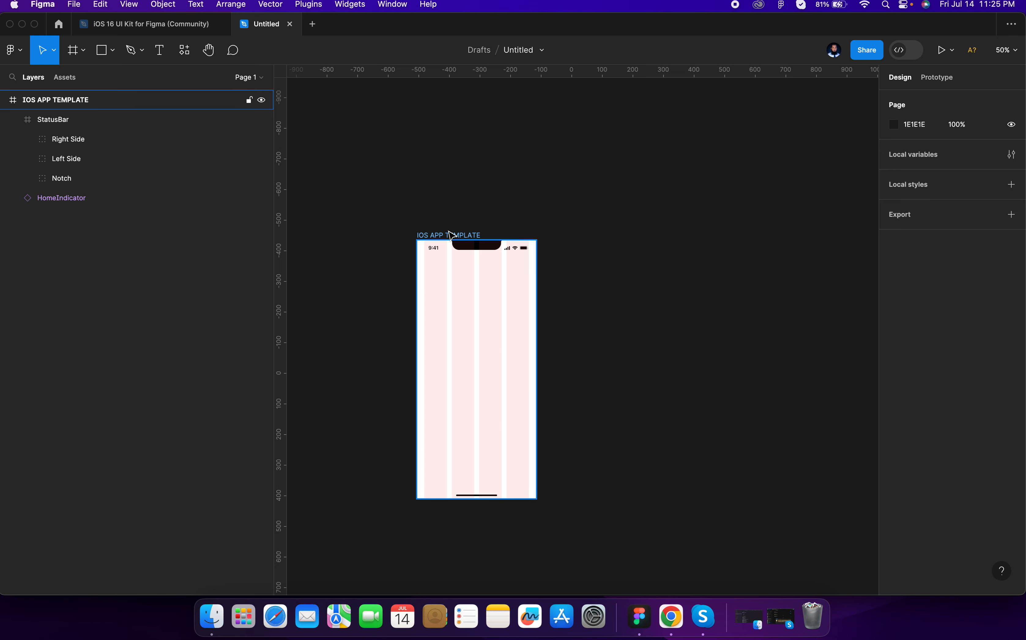
pyautogui.click(451, 233)
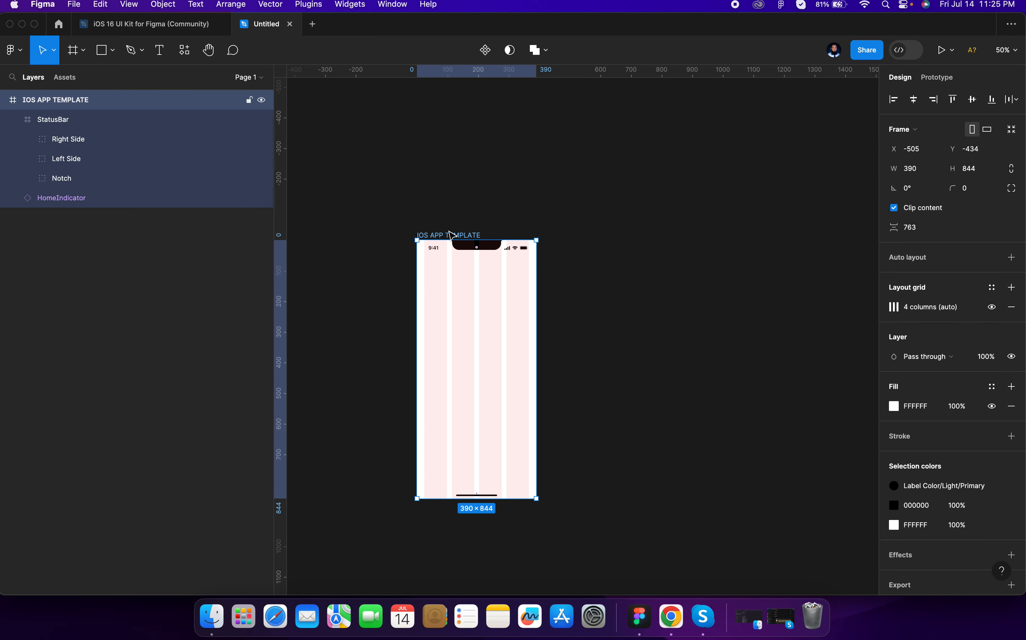
pyautogui.moveTo(452, 233); pyautogui.dragTo(433, 231)
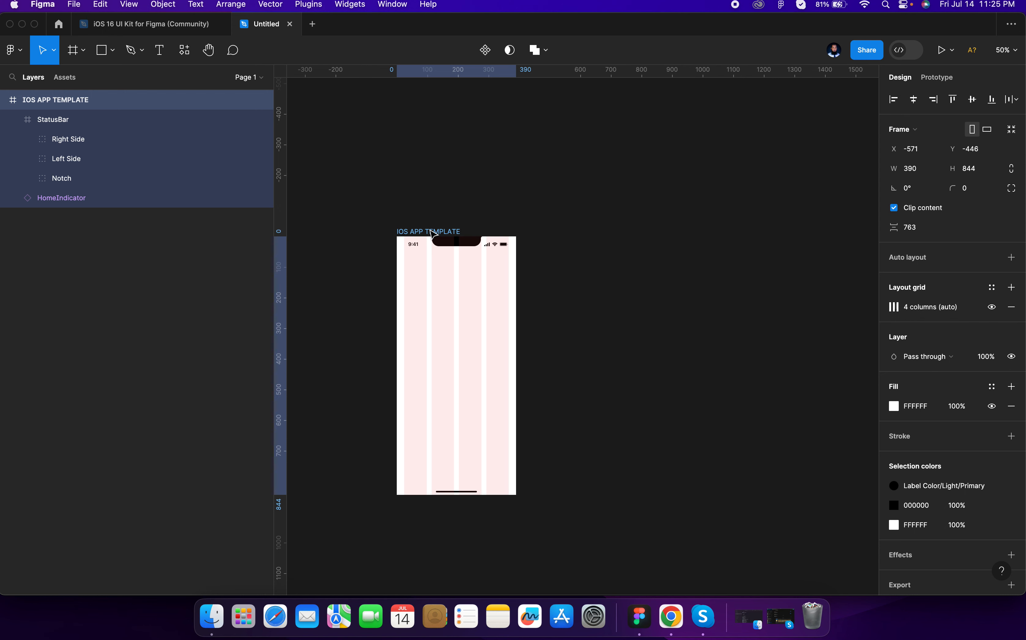
pyautogui.click(486, 218)
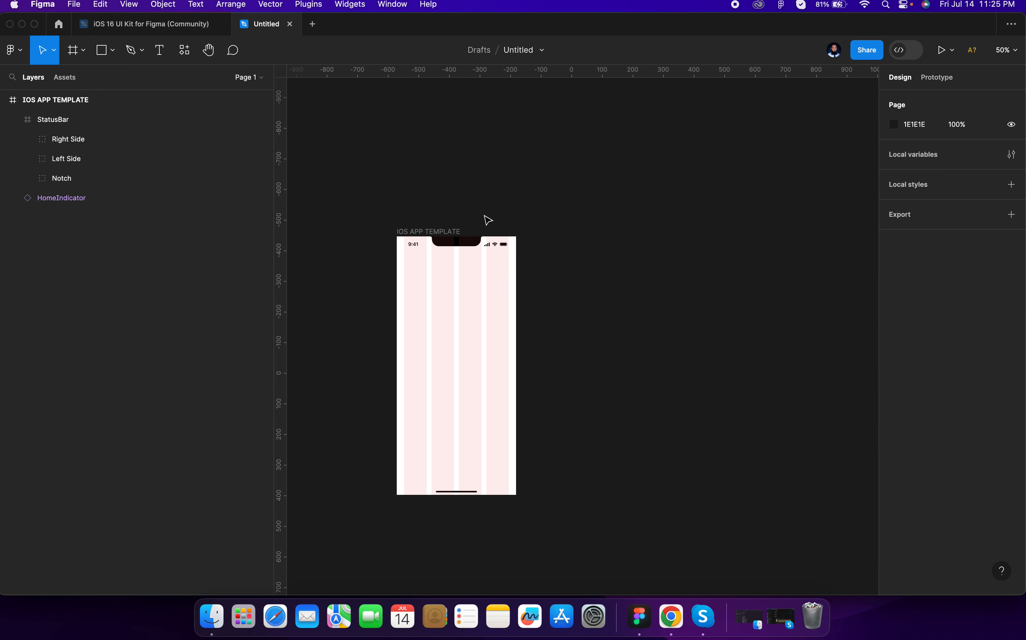